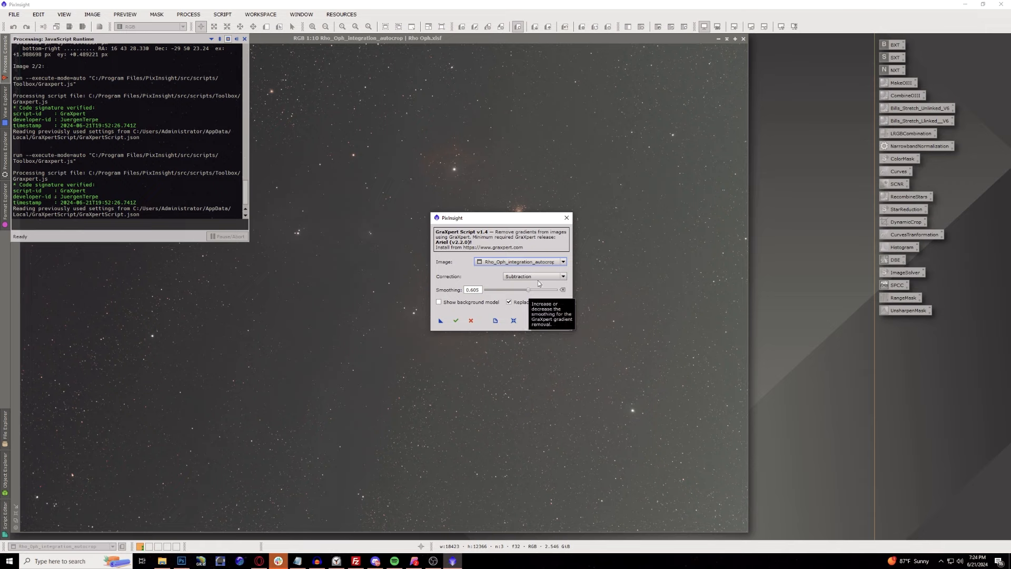
# - Lower the GraXpert smoothing to about 0.45 and run the subtraction gradient removal on the Rho_Oph_integration_autocrop image
pyautogui.moveTo(529, 294); pyautogui.dragTo(519, 295)
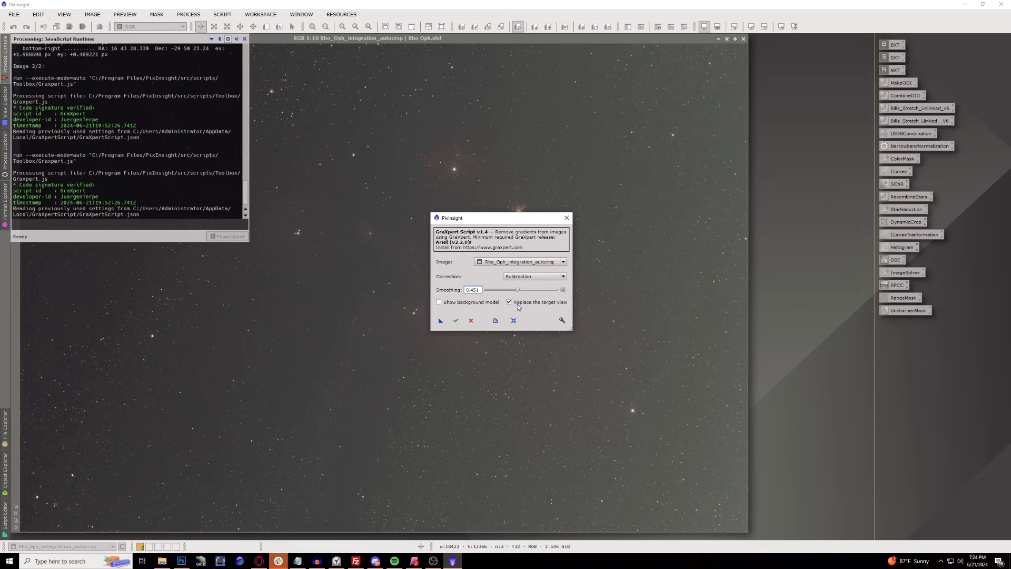
pyautogui.click(456, 320)
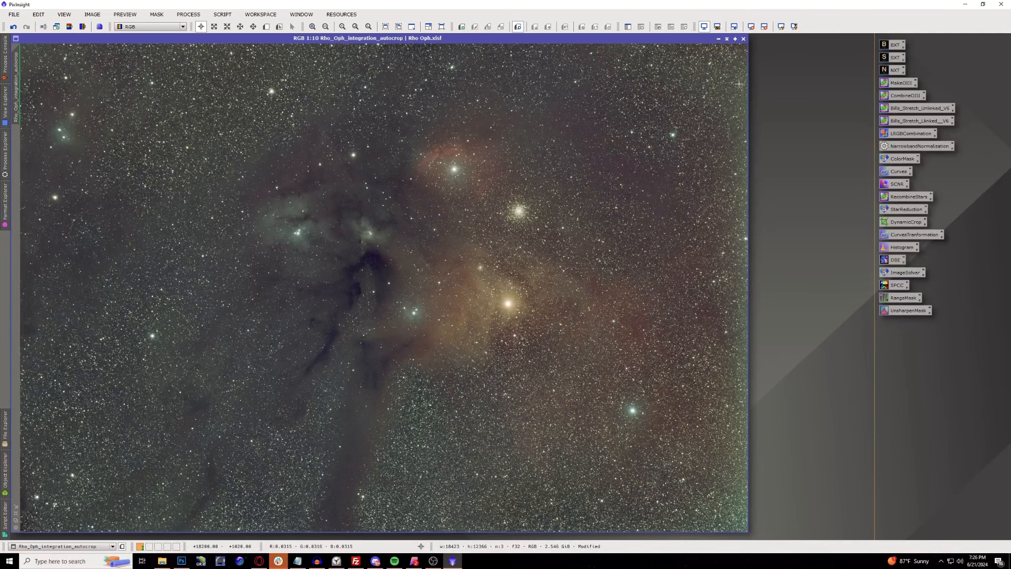
# - Sharpen the gradient-corrected image with BlurXTerminator, using Sharpen Stars 0.20, Adjust Star Halos 0.00 and Sharpen Nonstellar 0.90
pyautogui.scroll(-1, 715, 87)
pyautogui.scroll(10, 619, 130)
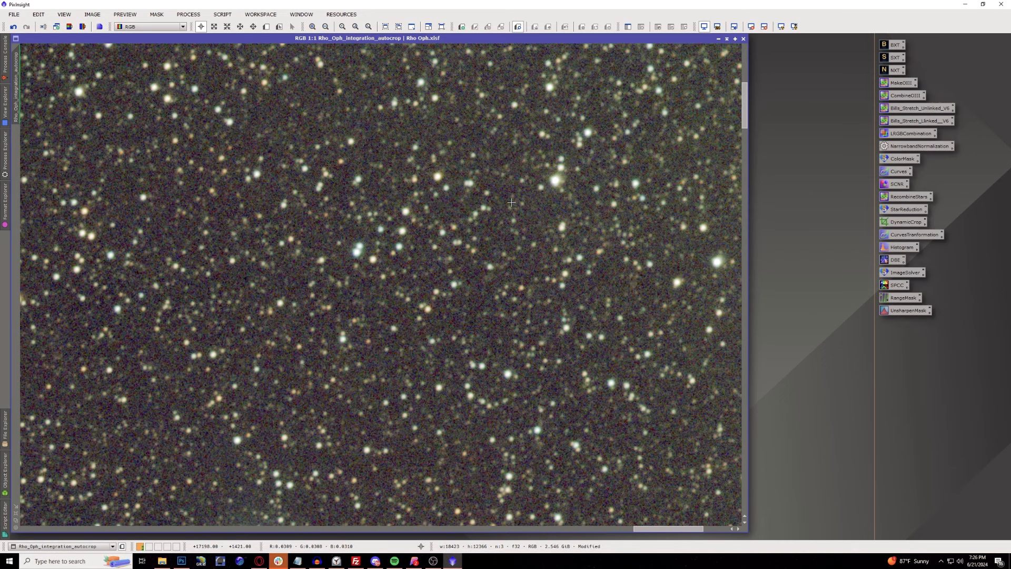
pyautogui.scroll(-8, 512, 203)
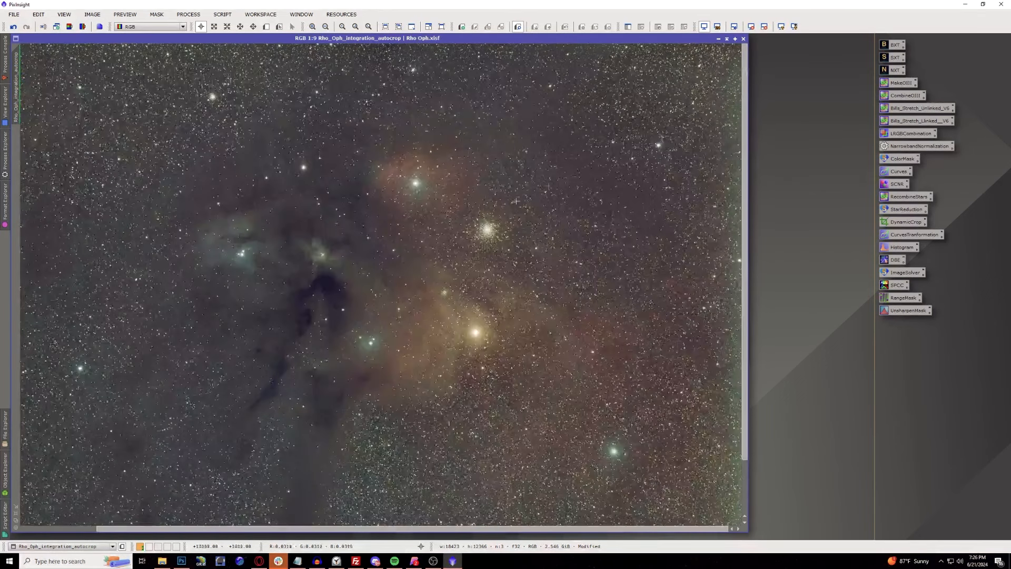
pyautogui.doubleClick(893, 46)
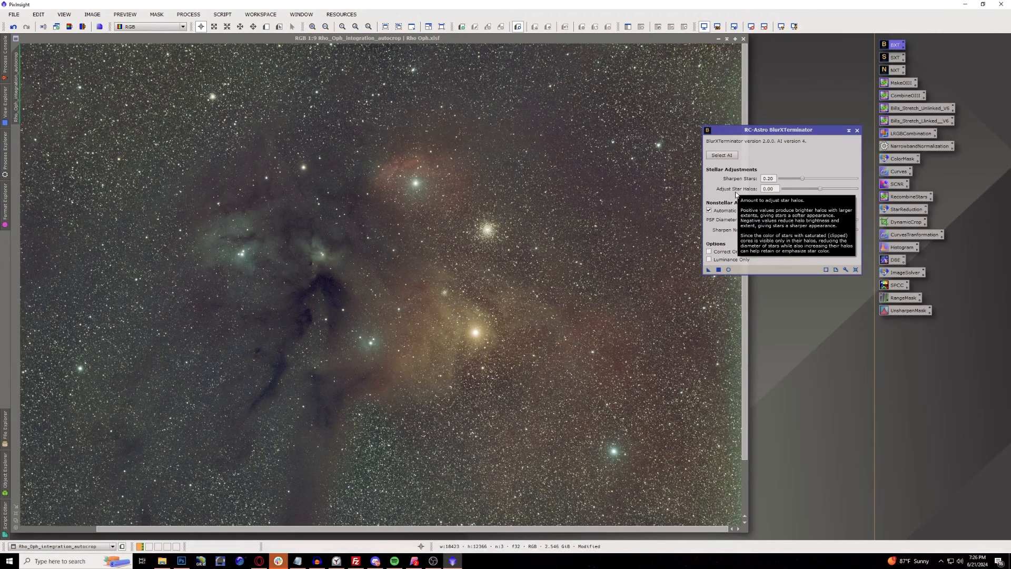
pyautogui.moveTo(724, 211)
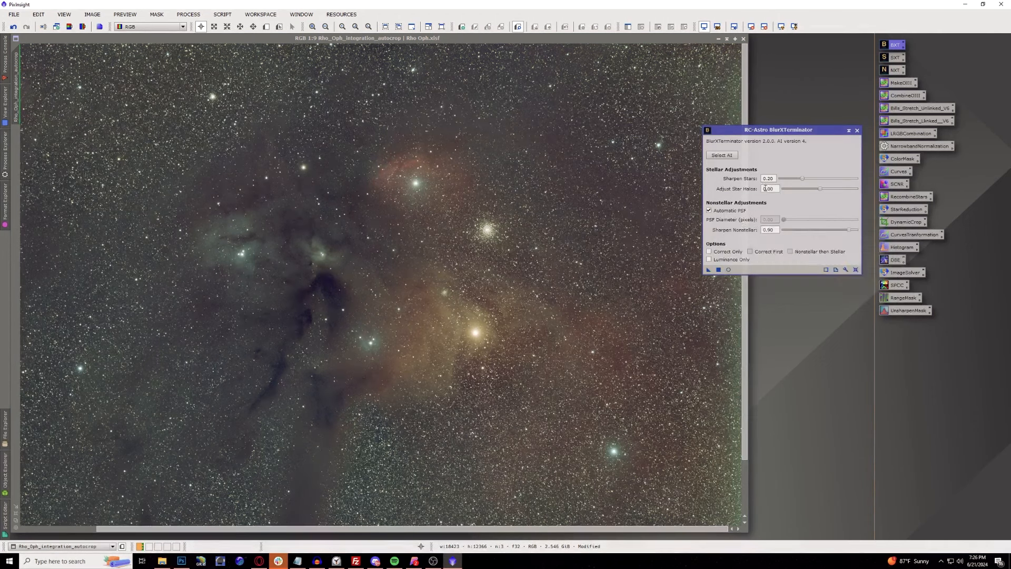
pyautogui.moveTo(759, 181)
pyautogui.moveTo(770, 229)
pyautogui.moveTo(709, 270); pyautogui.dragTo(572, 217)
pyautogui.moveTo(572, 217); pyautogui.dragTo(571, 215)
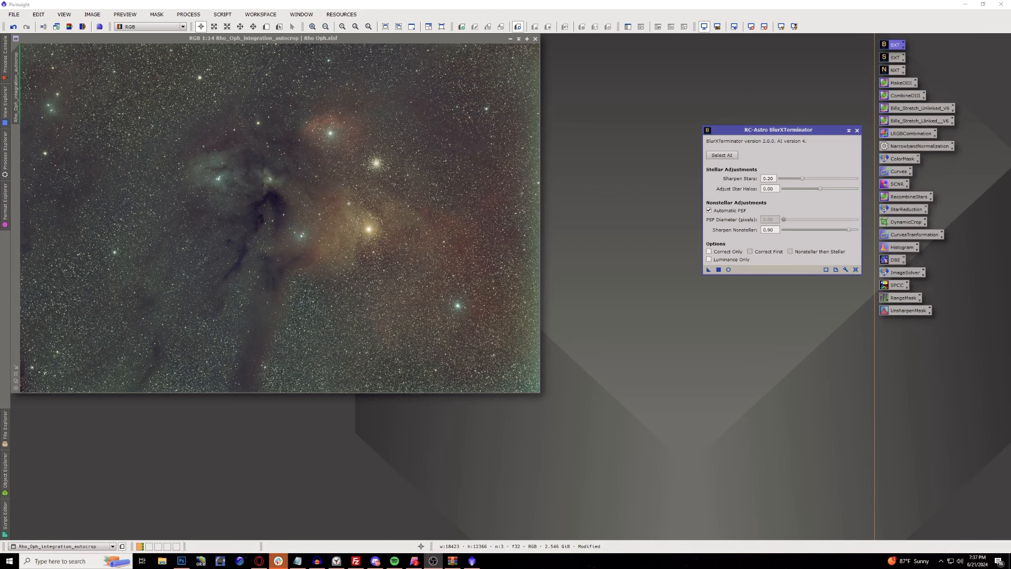
# - Reduce the noise in the Rho_Oph_integration_autocrop image with the GraXpertDenoise script, keeping its preset strength and AI version 2.0.0
pyautogui.scroll(2, 422, 220)
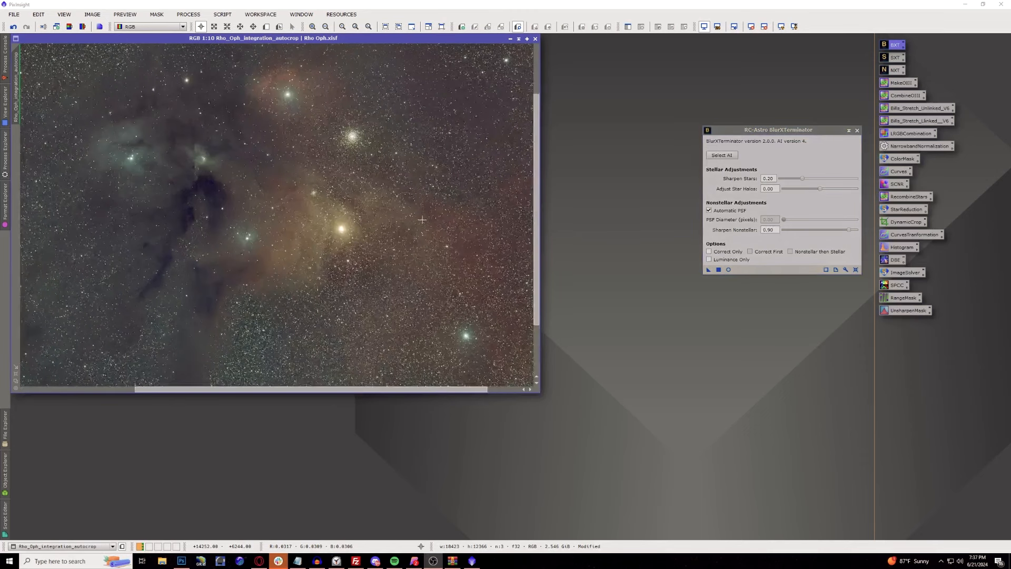
pyautogui.scroll(-3, 422, 219)
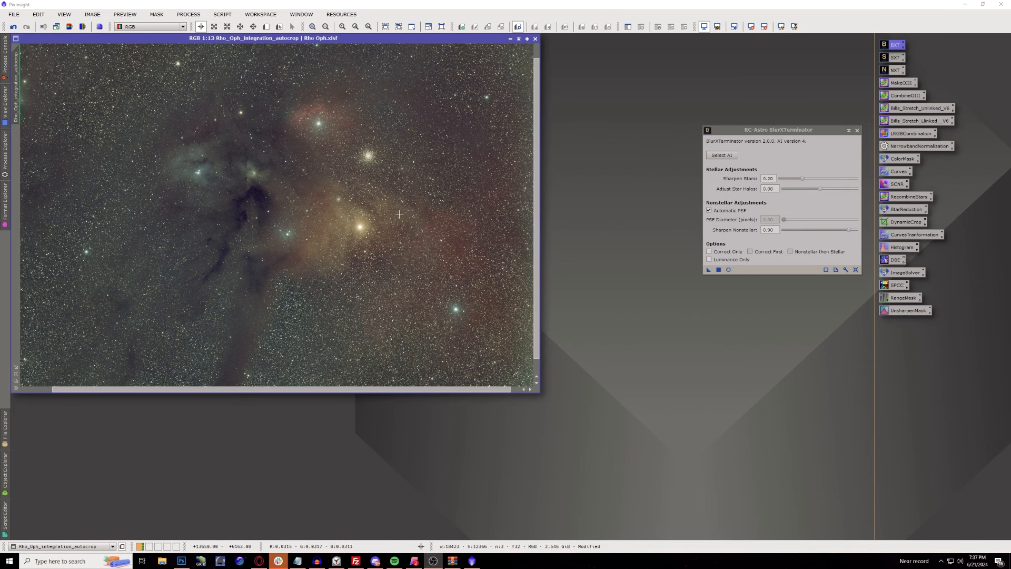
pyautogui.scroll(-1, 399, 207)
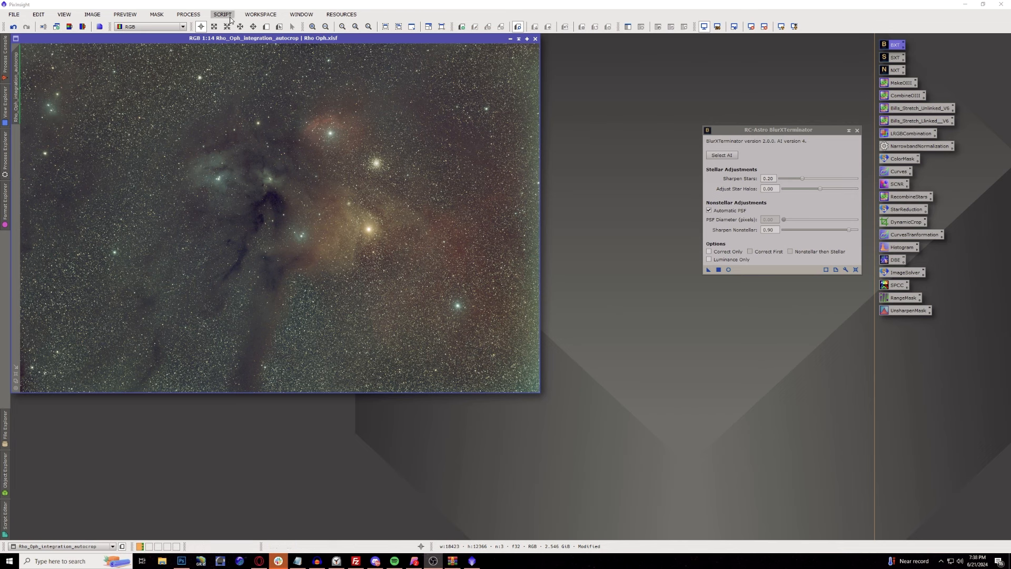
pyautogui.click(230, 19)
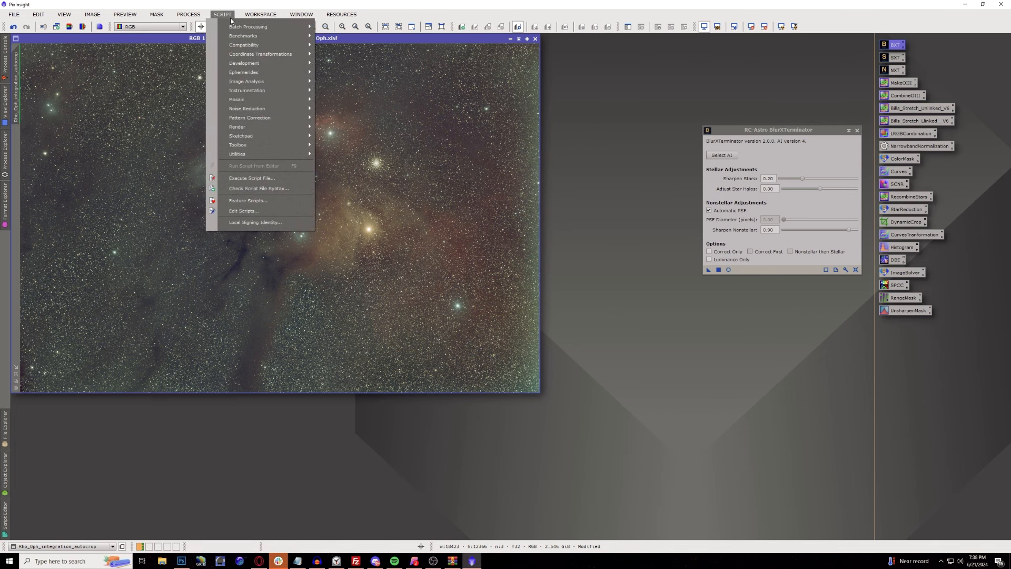
pyautogui.moveTo(260, 144)
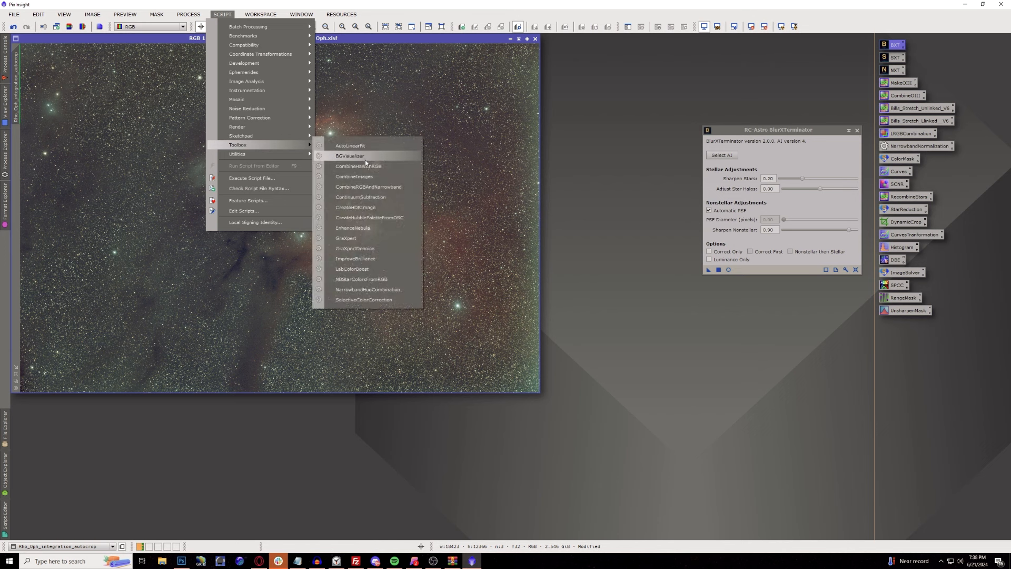
pyautogui.click(381, 251)
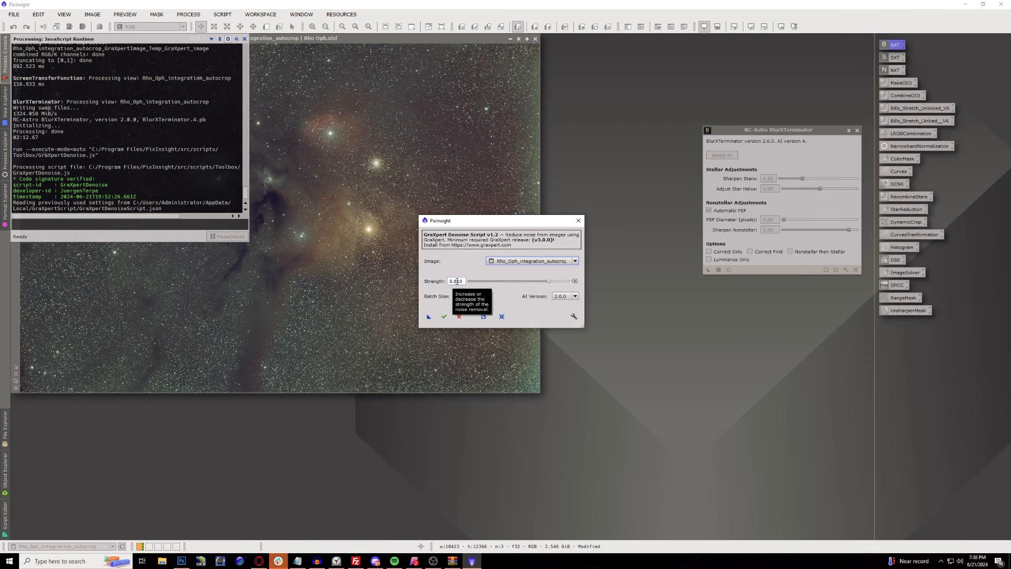
pyautogui.click(444, 316)
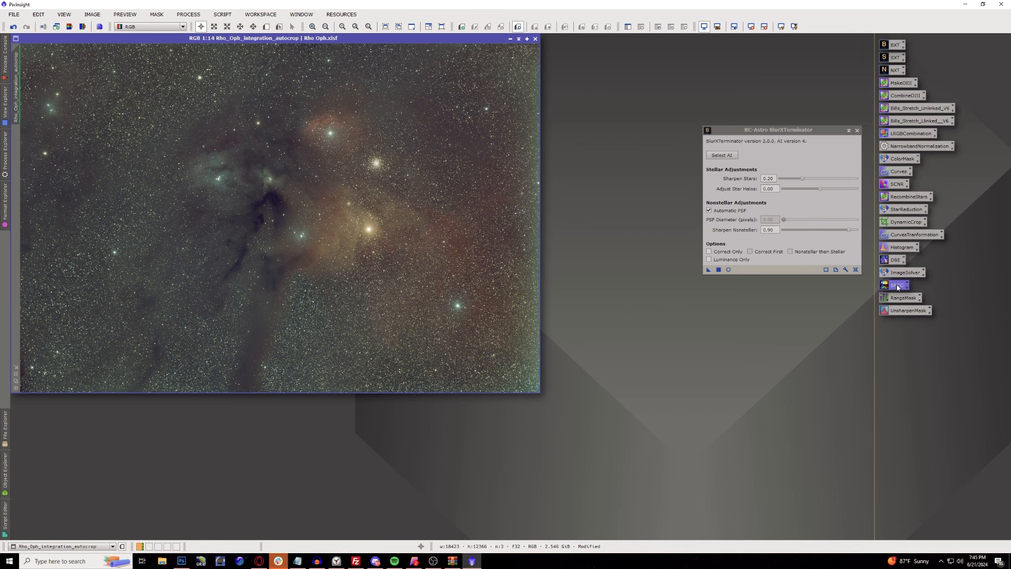
# - Set the SpectrophotometricColorCalibration red, green and blue filters to Optolong L-Quad Enhance R, G and B
pyautogui.doubleClick(898, 287)
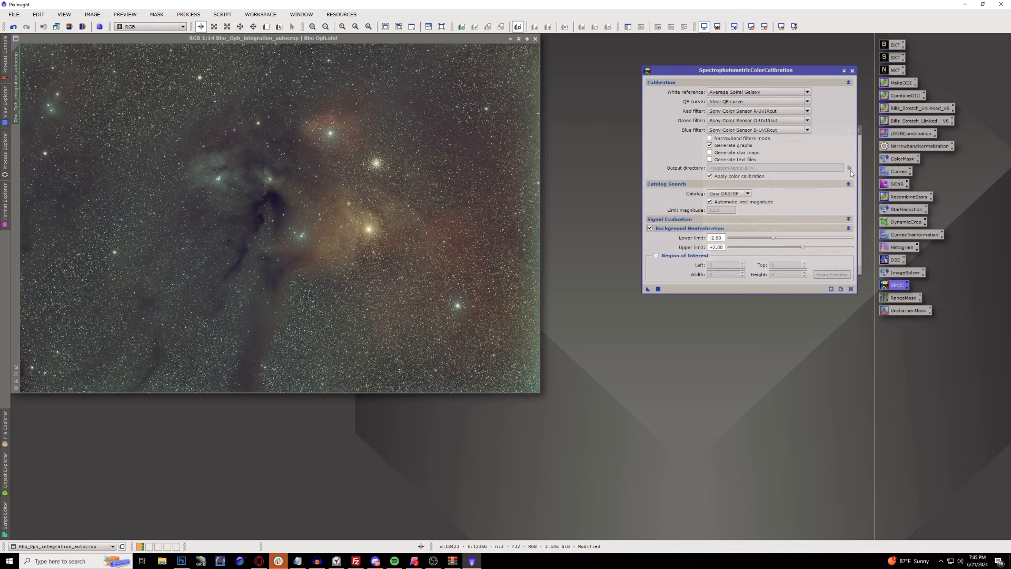
pyautogui.click(727, 112)
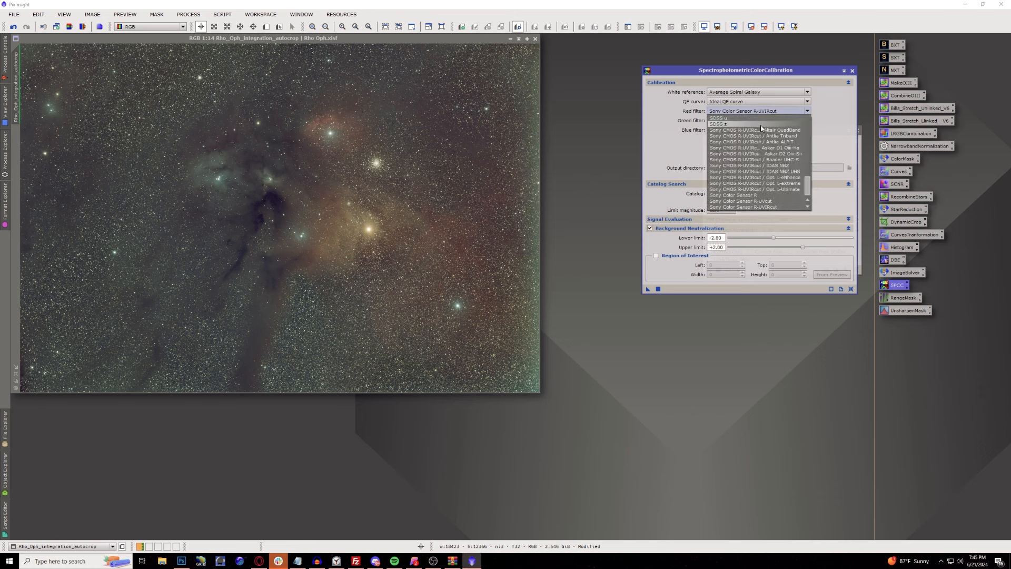
pyautogui.scroll(4, 773, 136)
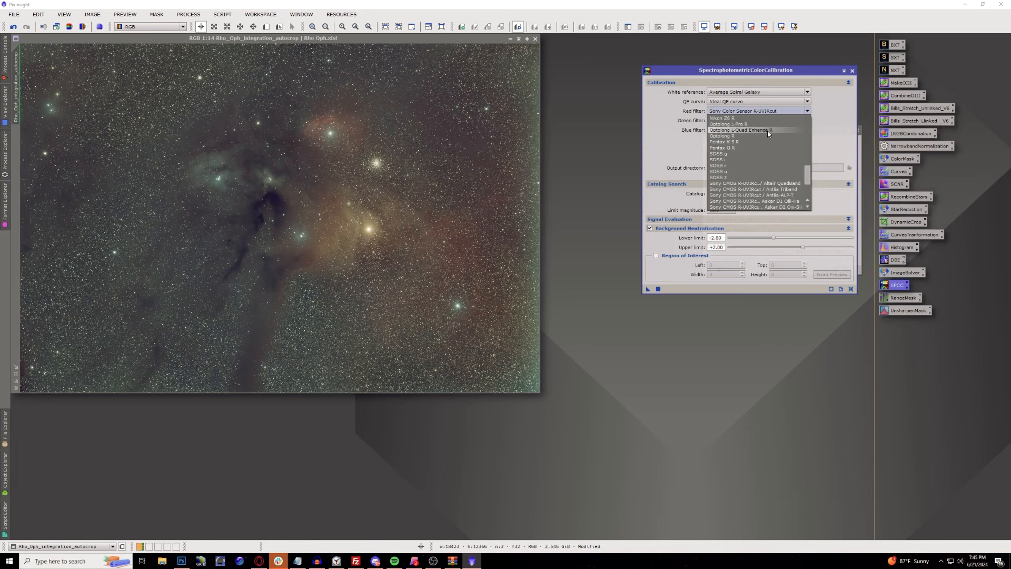
pyautogui.click(769, 132)
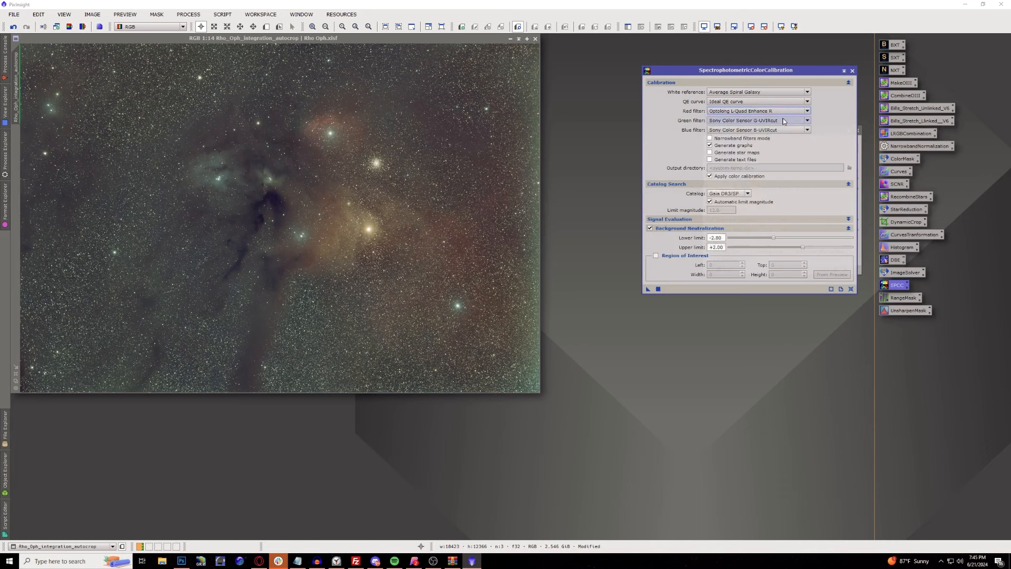
pyautogui.click(784, 121)
pyautogui.scroll(2, 769, 129)
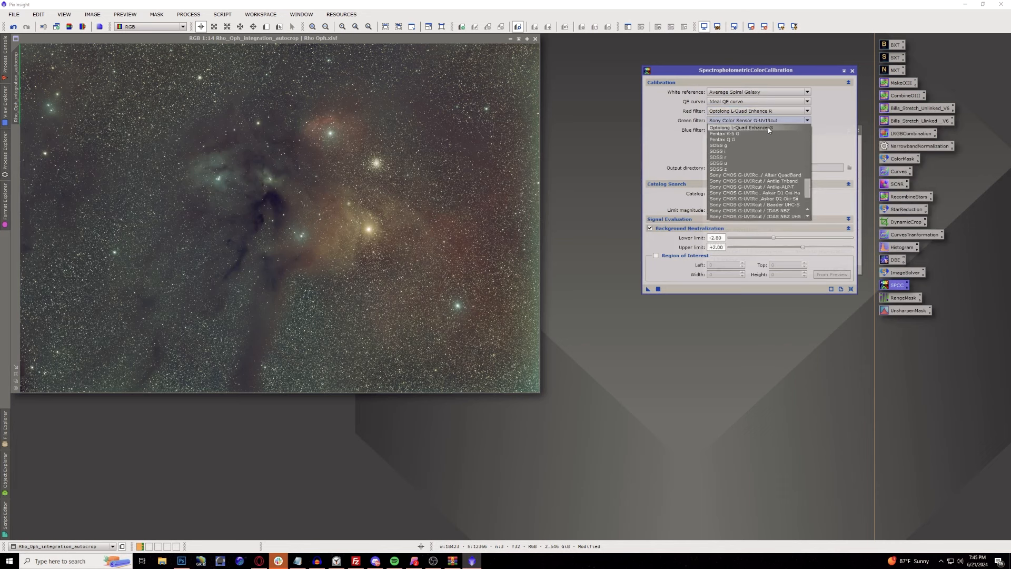
pyautogui.click(768, 128)
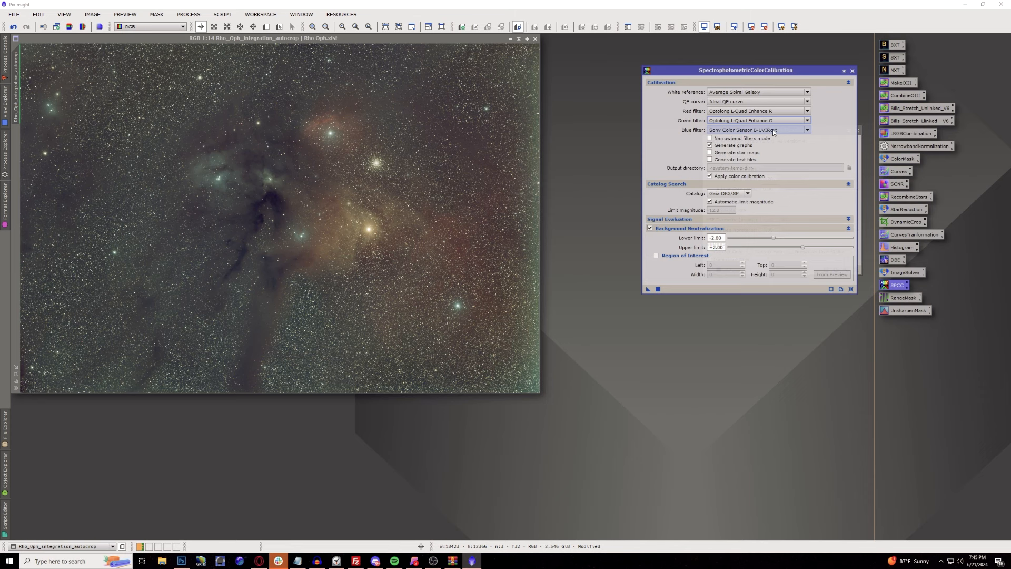
pyautogui.click(774, 131)
pyautogui.scroll(3, 759, 158)
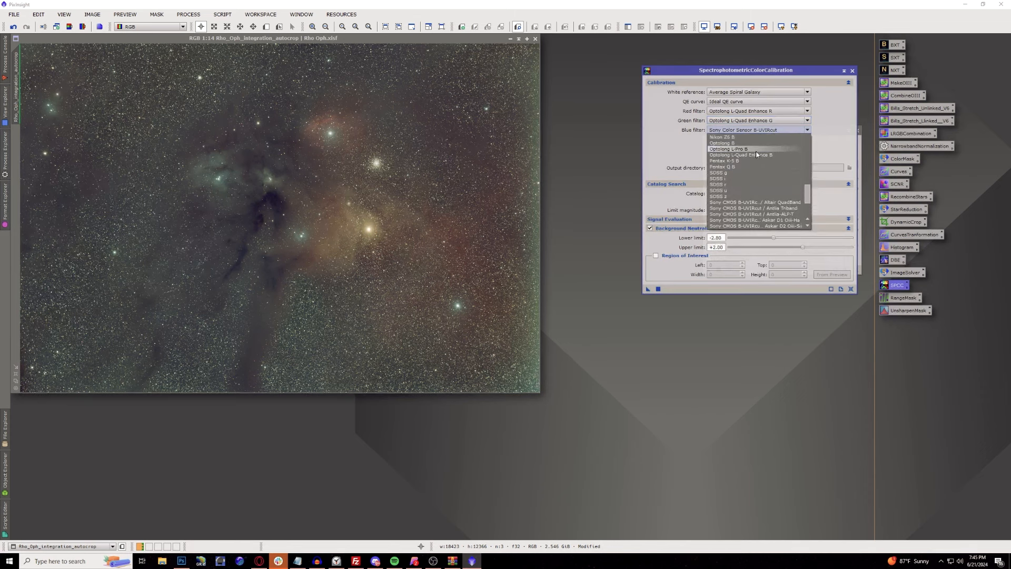
pyautogui.click(758, 155)
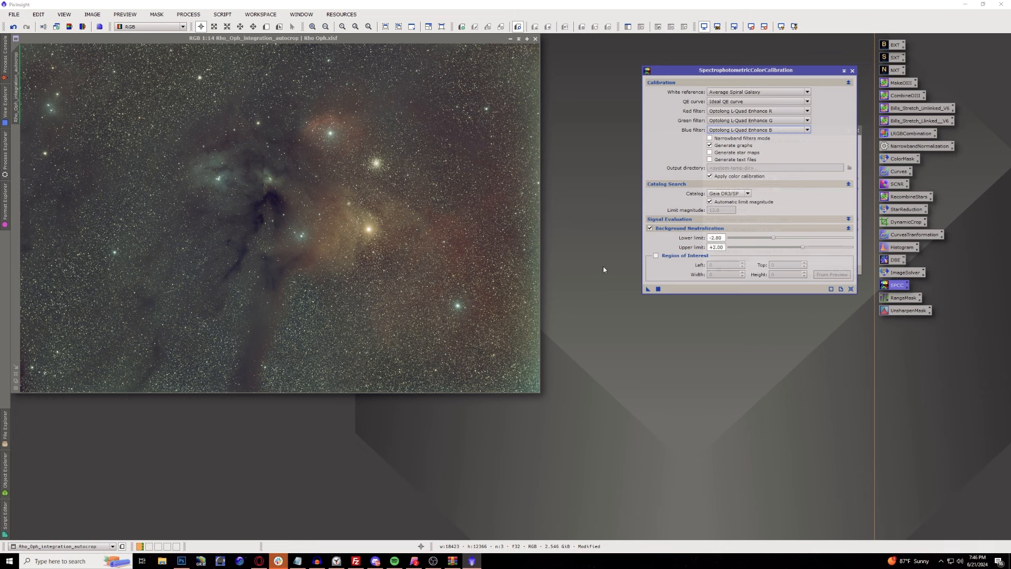
# - Apply the spectrophotometric color calibration to the Rho Oph image and close the white balance graphs
pyautogui.click(647, 289)
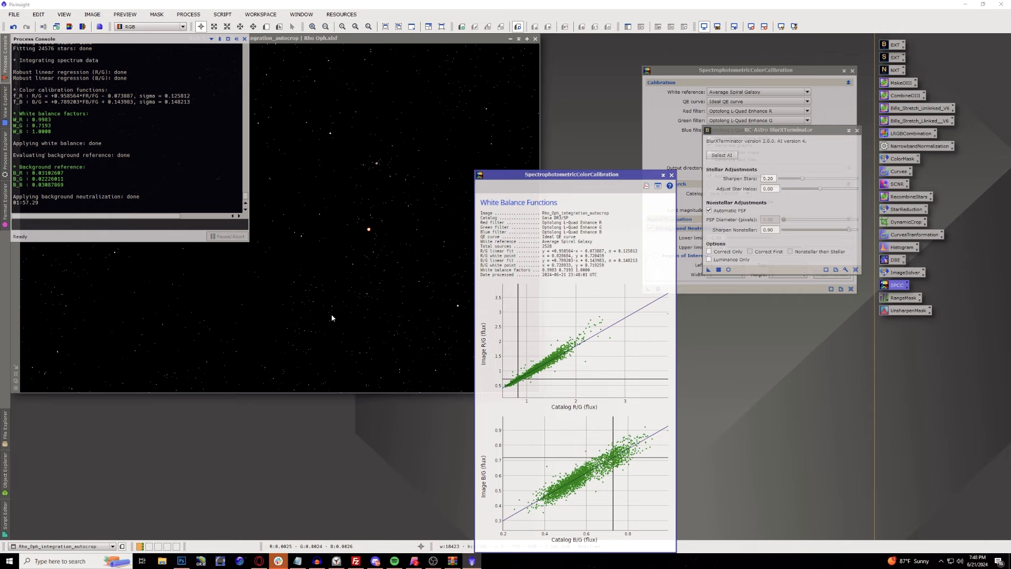
pyautogui.click(331, 314)
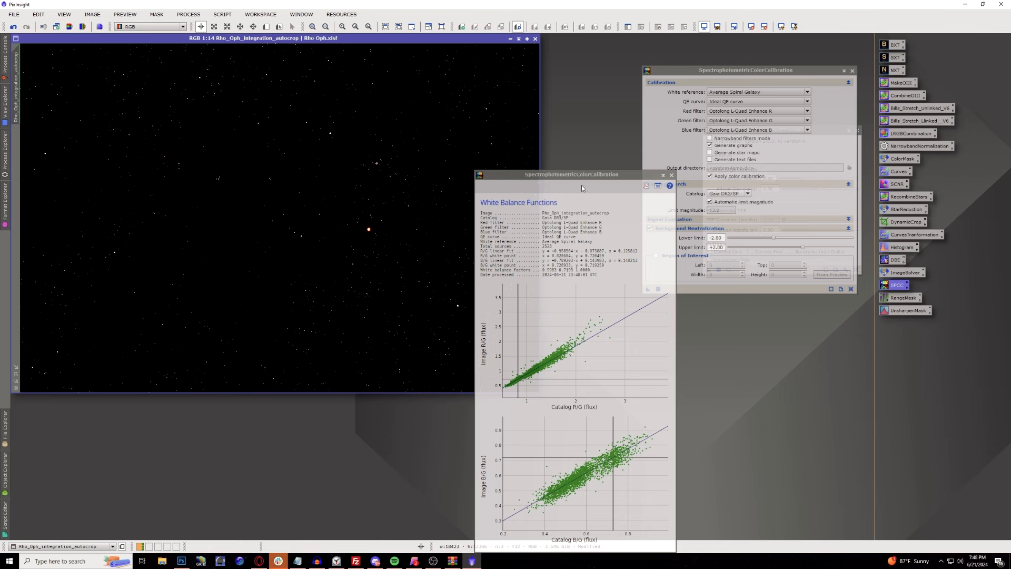
pyautogui.moveTo(581, 178); pyautogui.dragTo(532, 101)
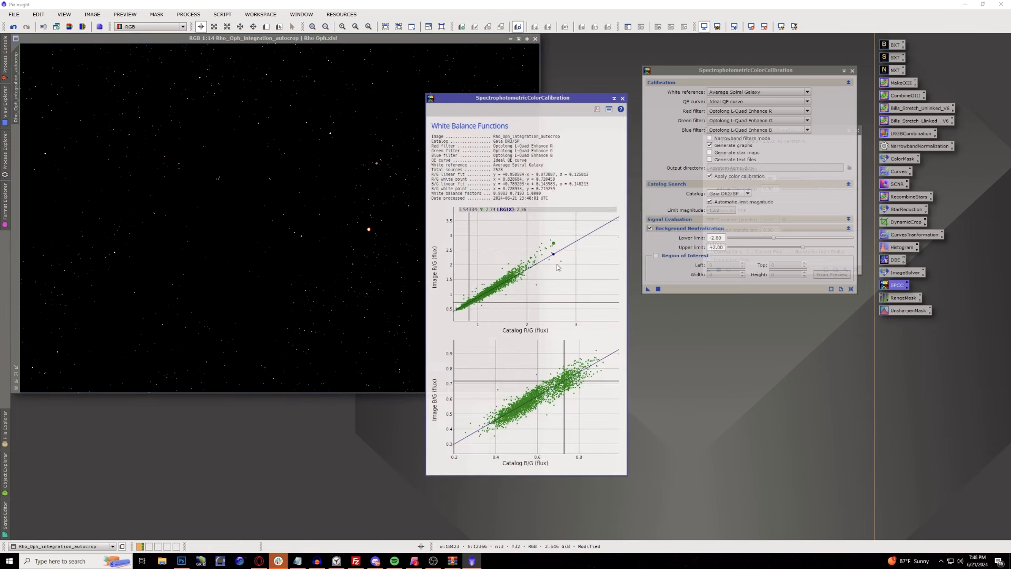
pyautogui.click(622, 98)
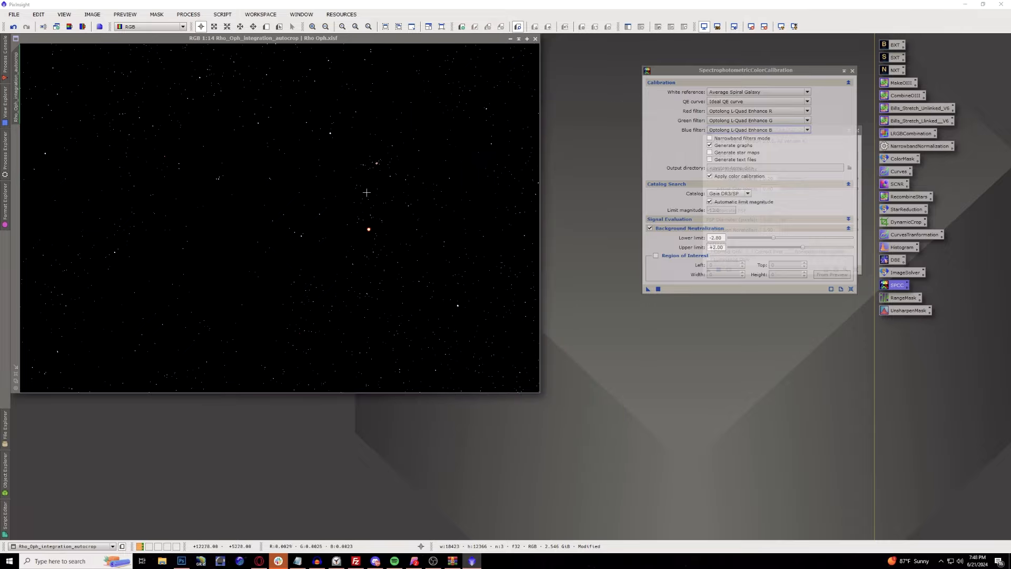
# - With the screen stretch reset and the open process windows closed, apply the Bills_Stretch_Linked__V6 stretch to the image
pyautogui.click(764, 26)
pyautogui.click(853, 70)
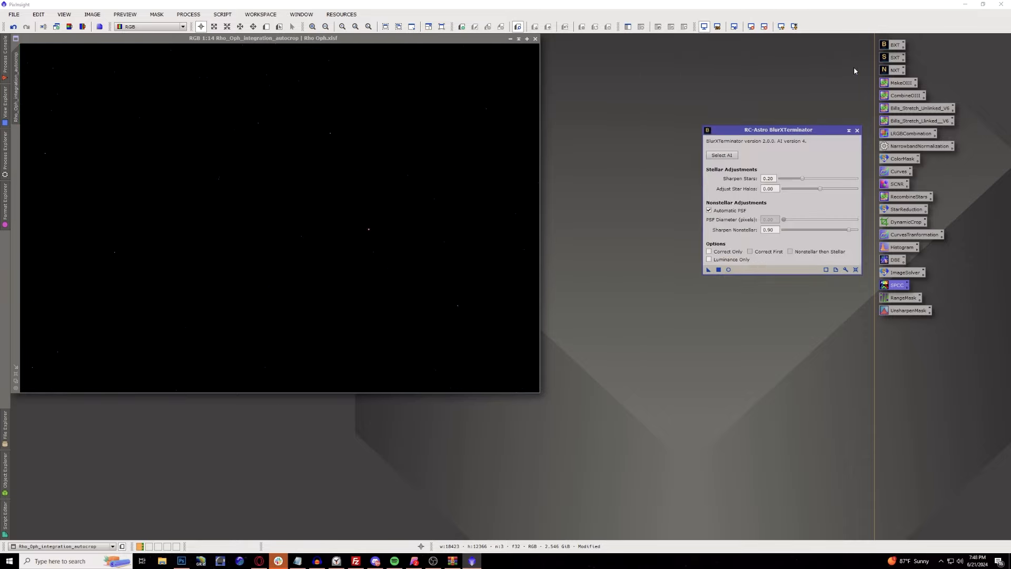
pyautogui.click(857, 129)
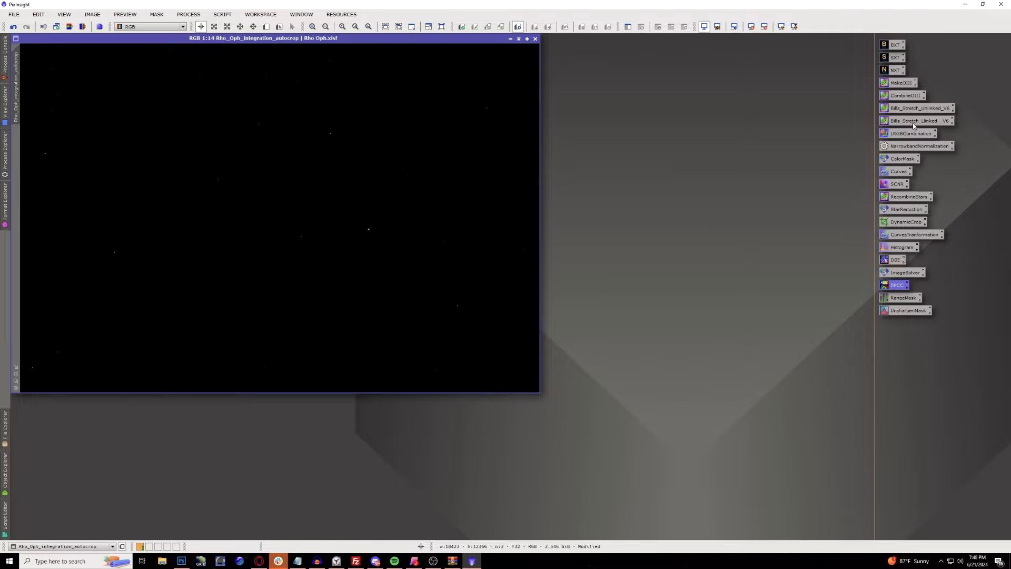
pyautogui.moveTo(912, 126); pyautogui.dragTo(346, 177)
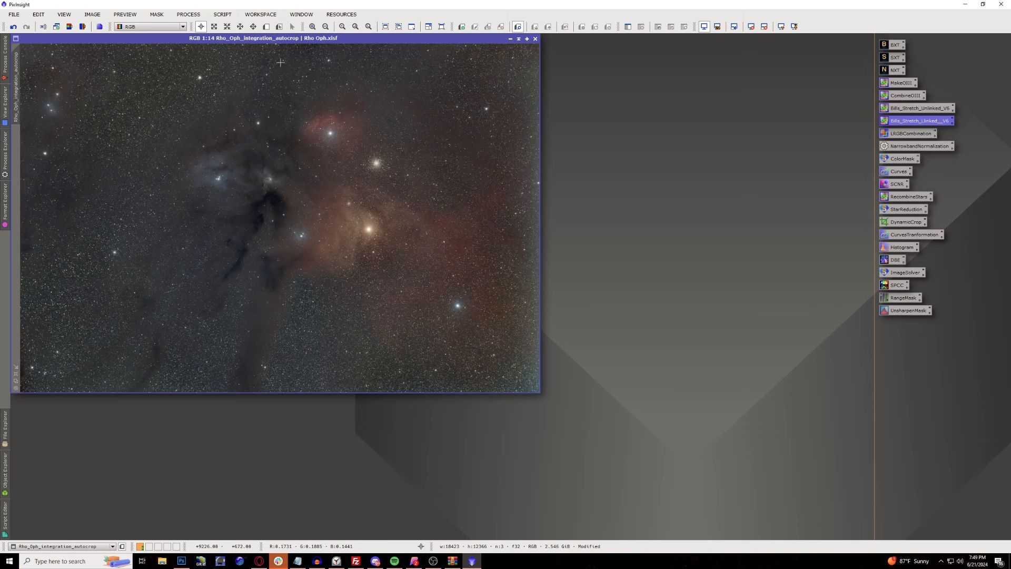
# - Downsample the Rho Oph image to 33% with Resample, close the process window and enlarge the image view
pyautogui.click(230, 16)
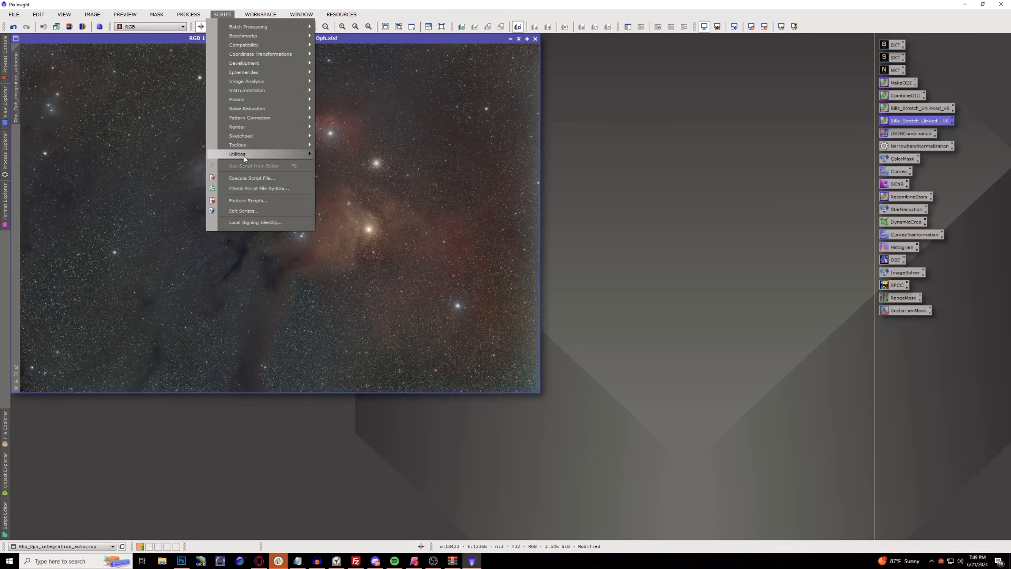
pyautogui.moveTo(244, 156)
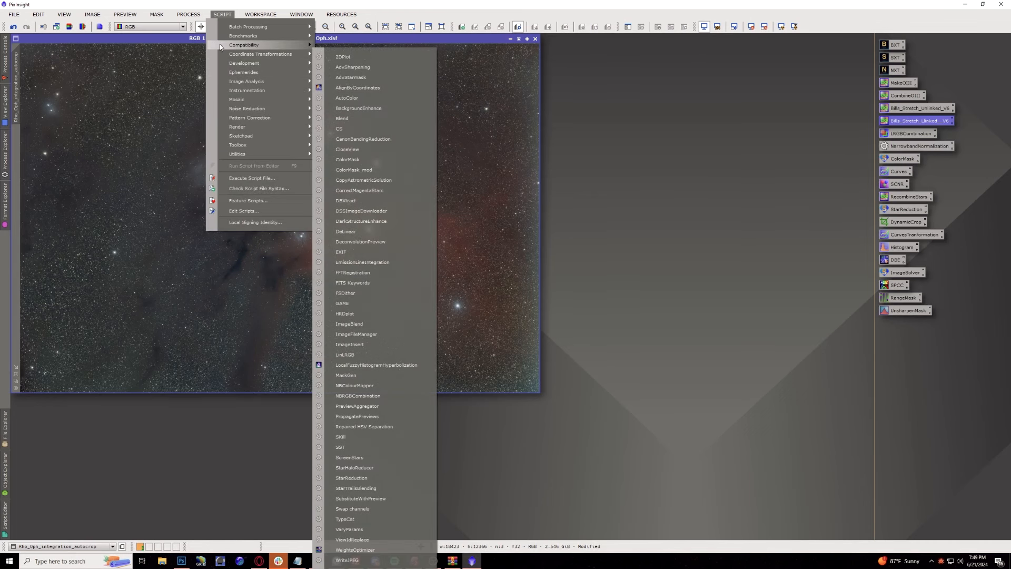
pyautogui.moveTo(188, 14)
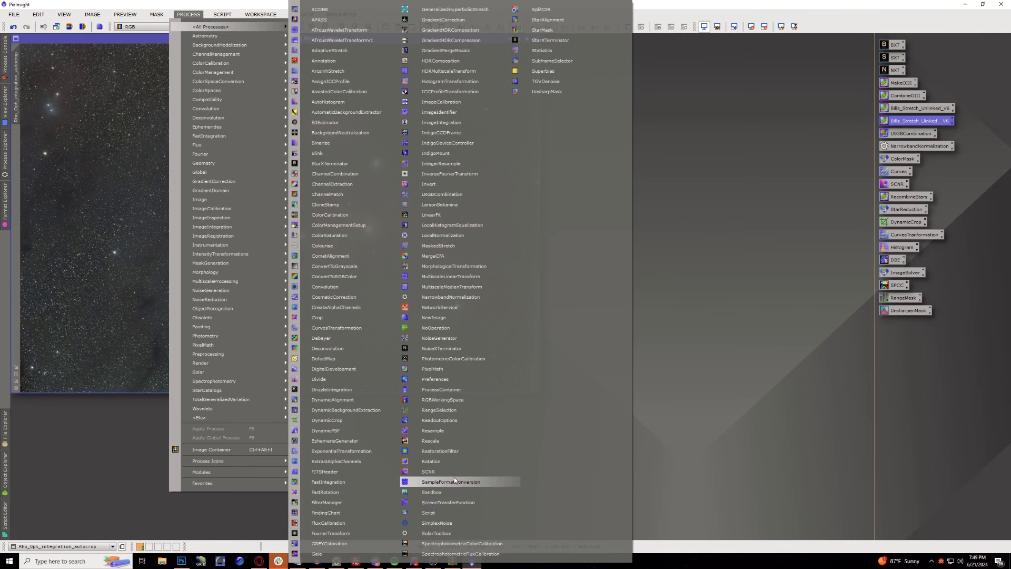
pyautogui.click(463, 433)
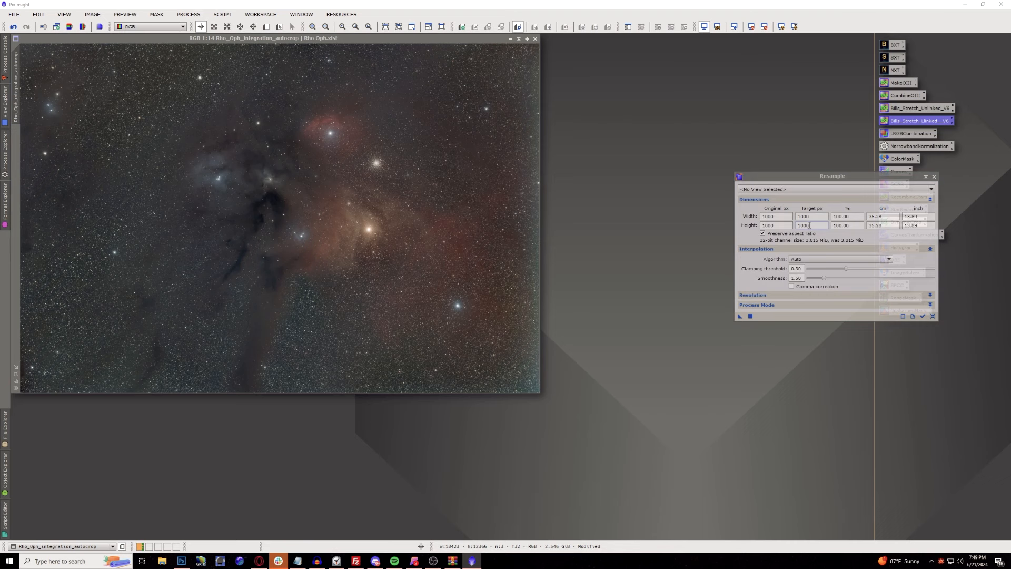
pyautogui.doubleClick(833, 216)
pyautogui.write('33')
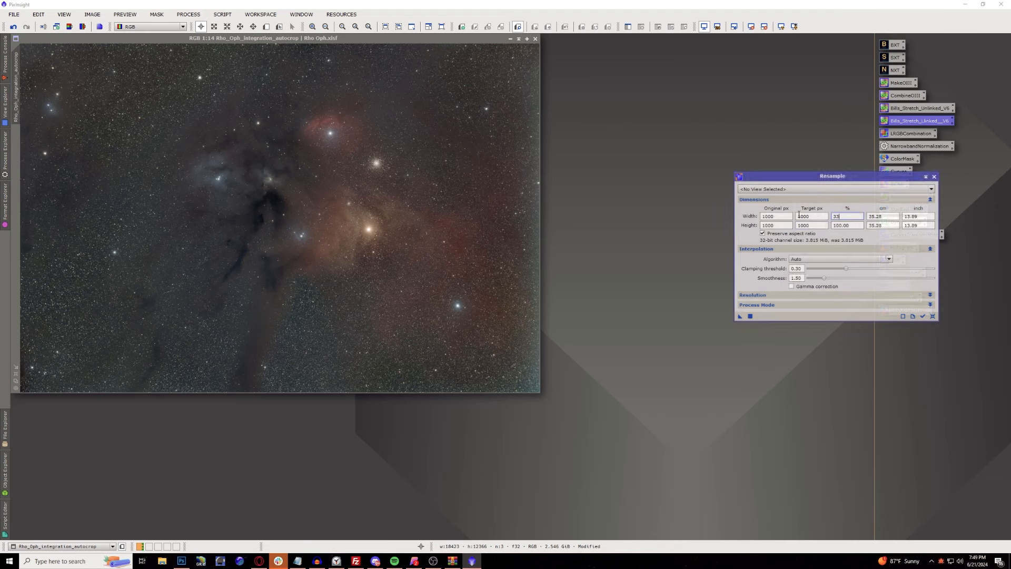
pyautogui.press('Return')
pyautogui.moveTo(740, 317); pyautogui.dragTo(425, 226)
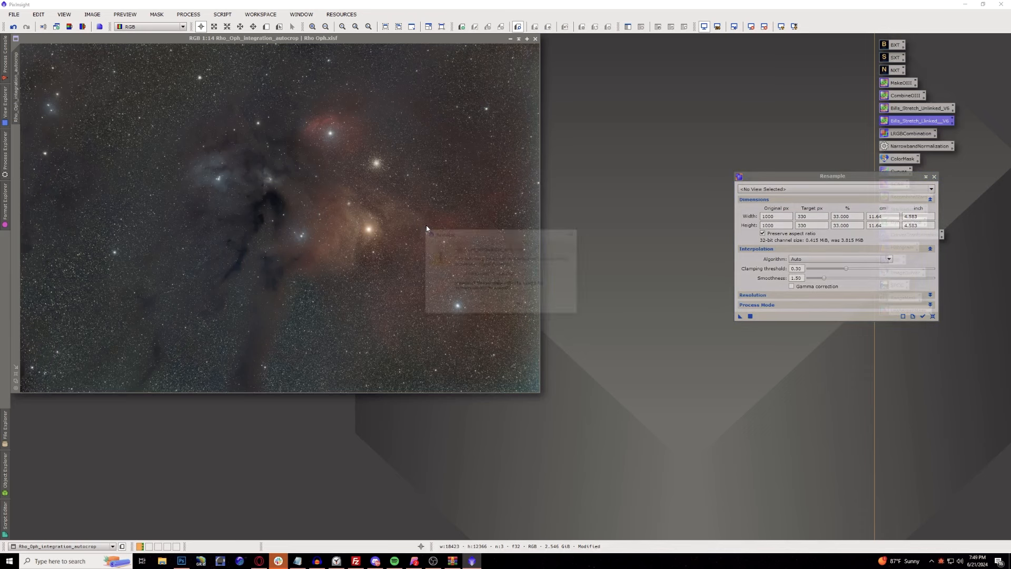
pyautogui.click(483, 305)
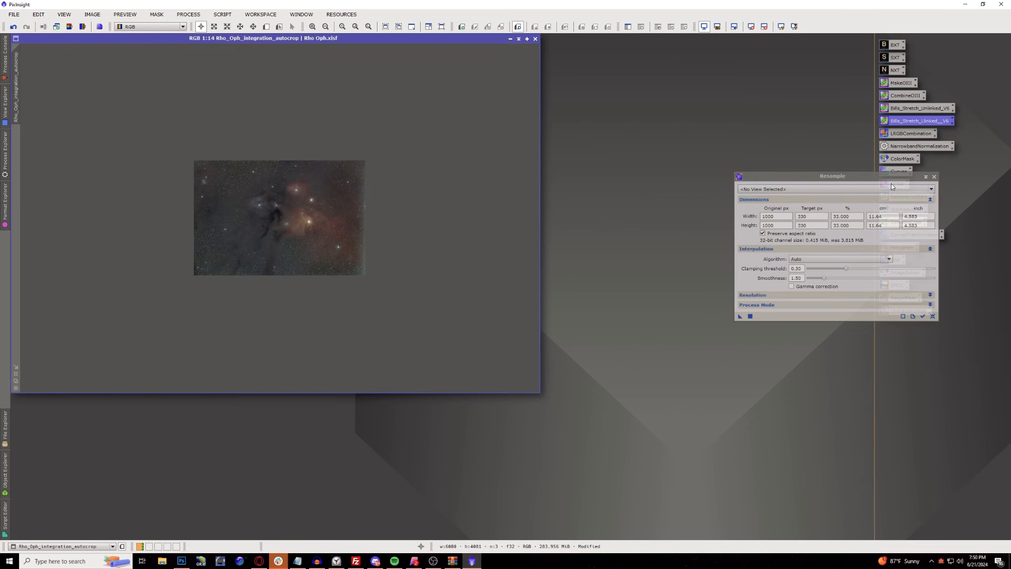
pyautogui.click(934, 178)
pyautogui.click(337, 237)
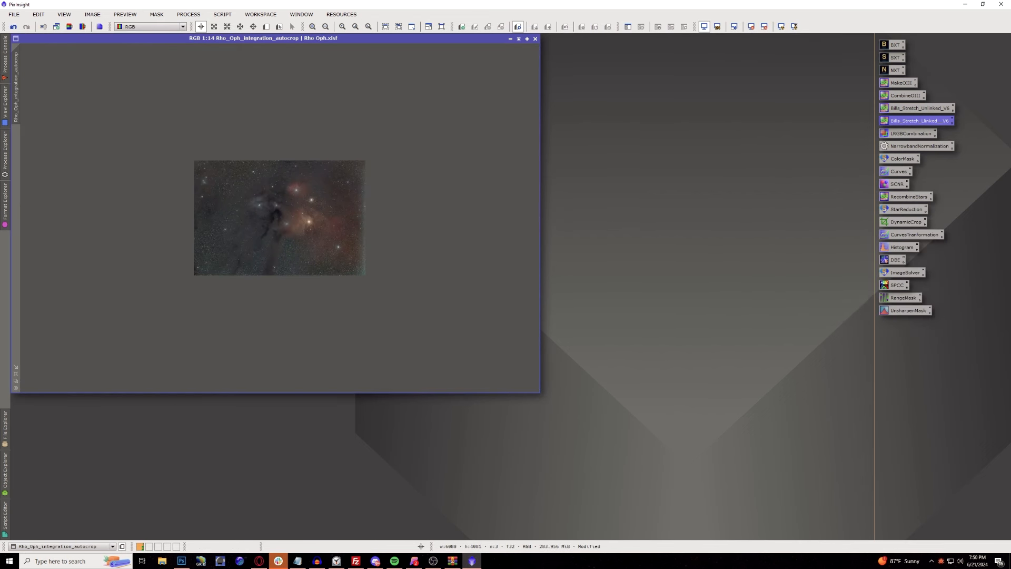
pyautogui.click(16, 373)
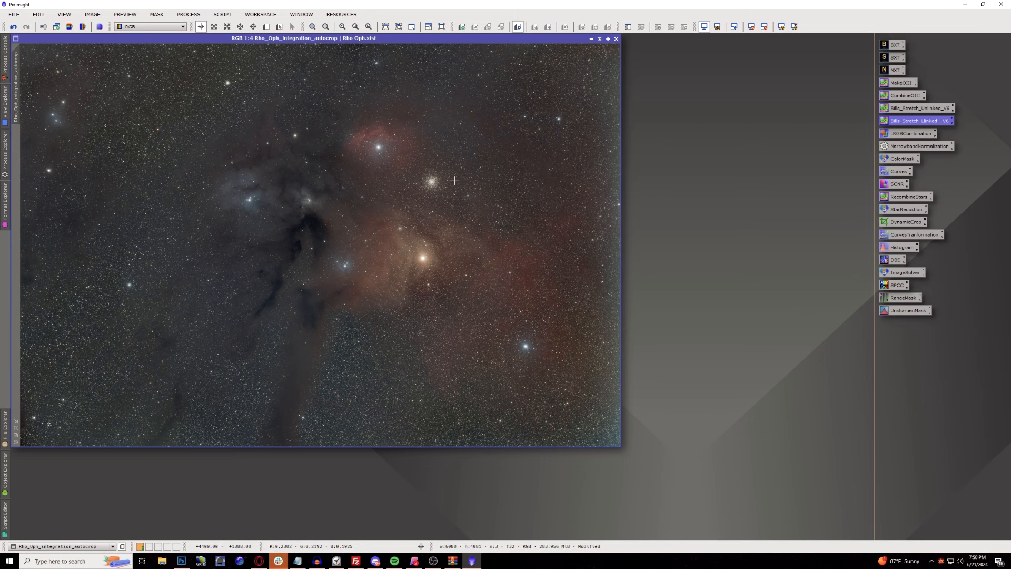
# - Remove the stars from the image with StarXTerminator, generating an unscreened star image with Large Overlap enabled
pyautogui.doubleClick(895, 58)
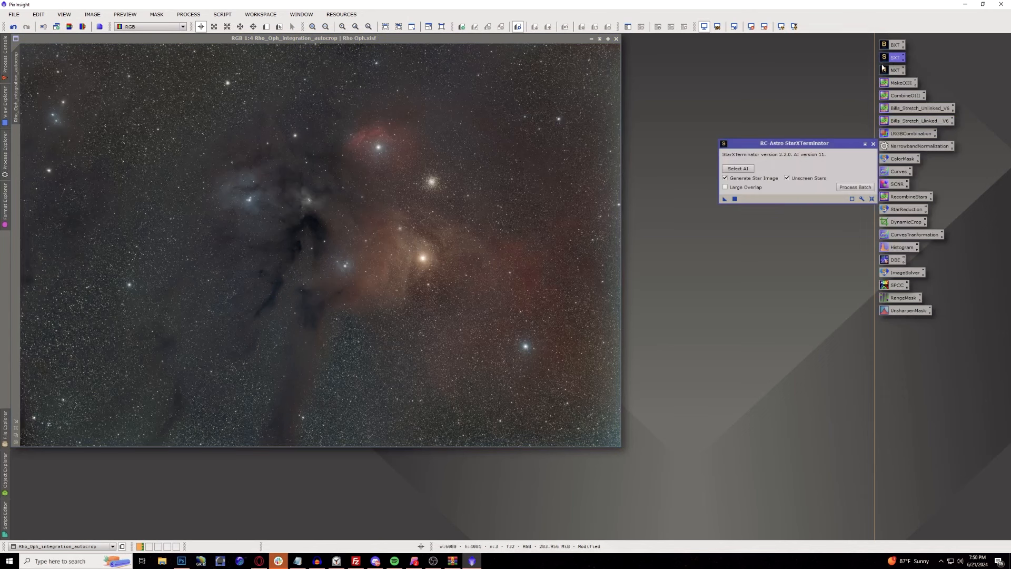
pyautogui.moveTo(752, 191)
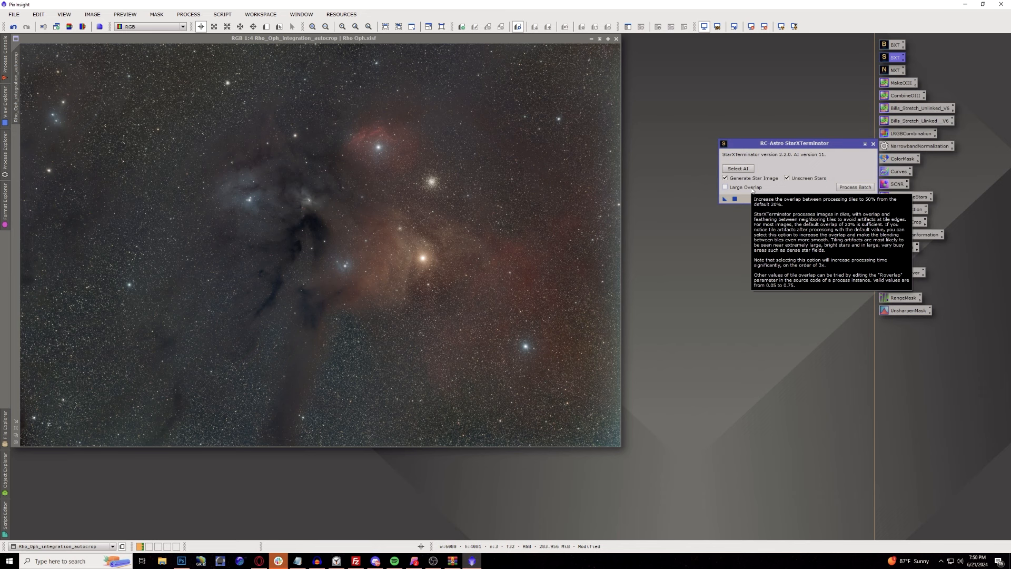
pyautogui.click(752, 188)
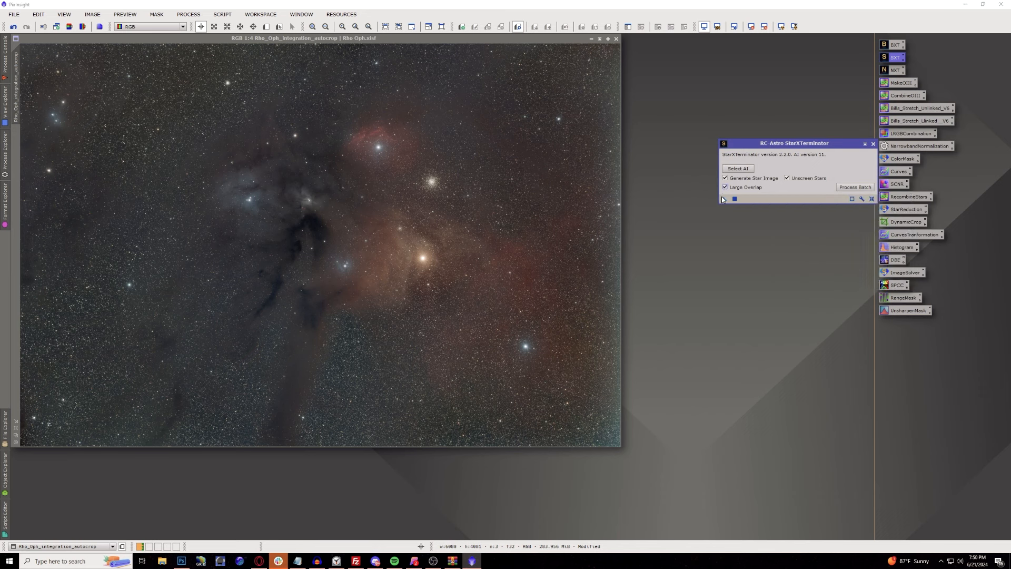
pyautogui.moveTo(725, 202); pyautogui.dragTo(413, 167)
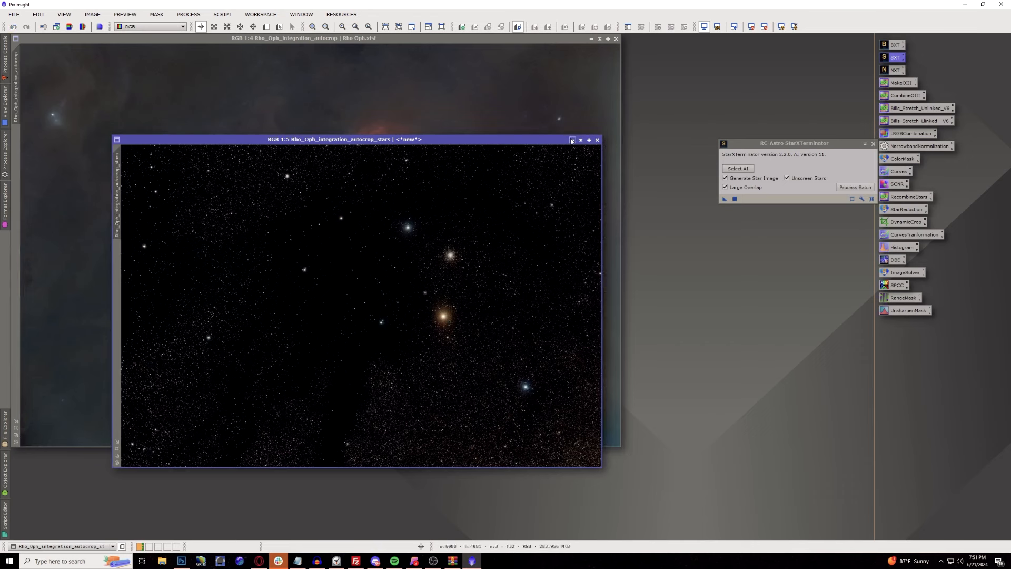
# - Rename the extracted star image as stars, then minimize it and park it on an empty area of the workspace
pyautogui.doubleClick(118, 198)
pyautogui.write('stars')
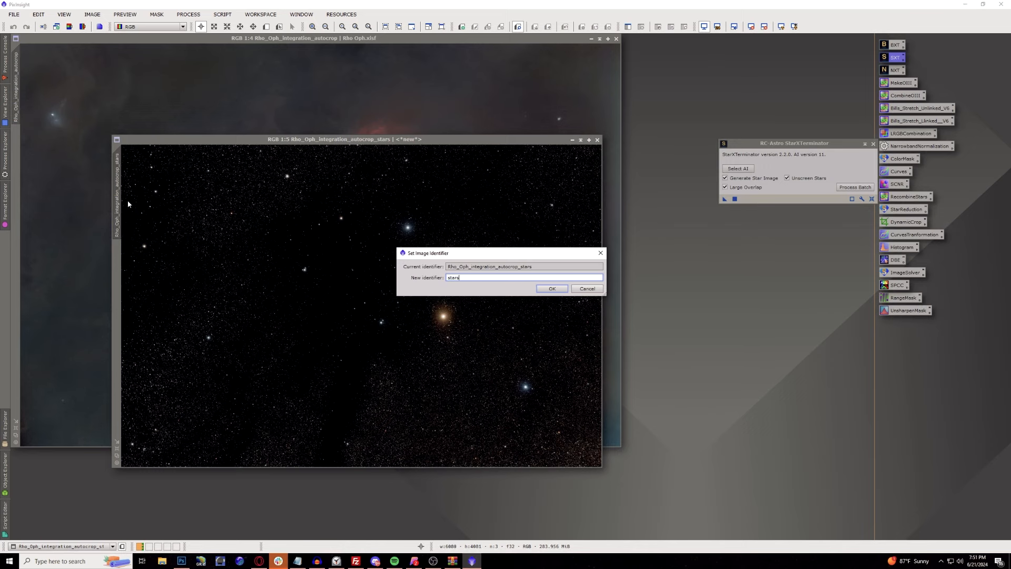
pyautogui.press('Return')
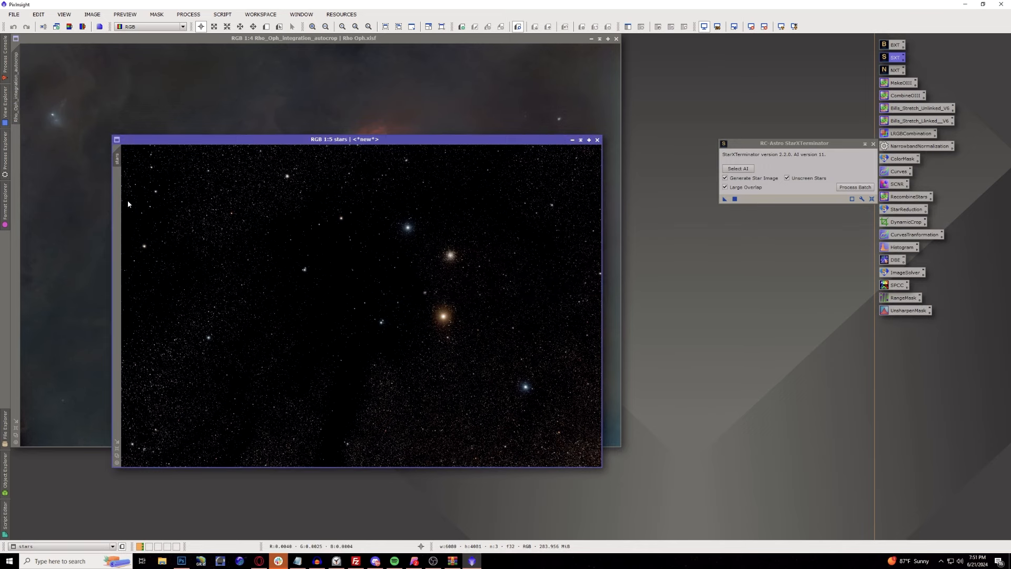
pyautogui.click(575, 140)
pyautogui.moveTo(370, 308); pyautogui.dragTo(939, 377)
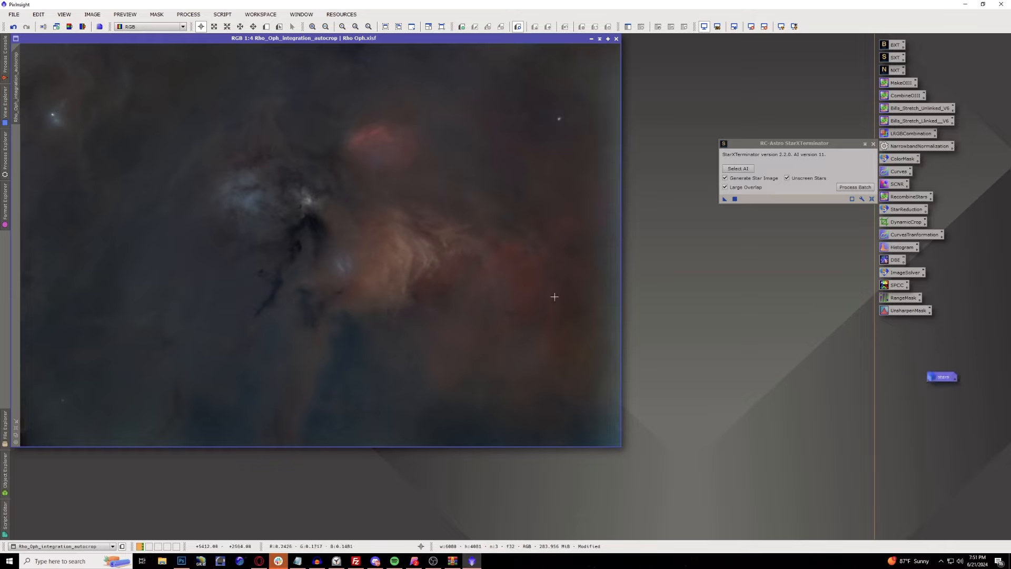
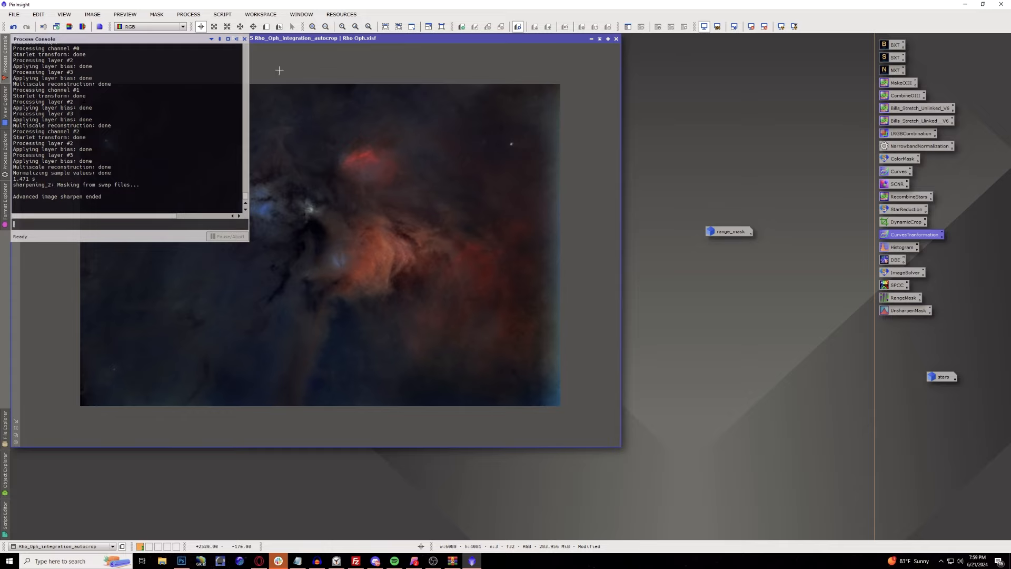
# - Rename the Rho_Oph_integration_autocrop image as starless
pyautogui.doubleClick(15, 76)
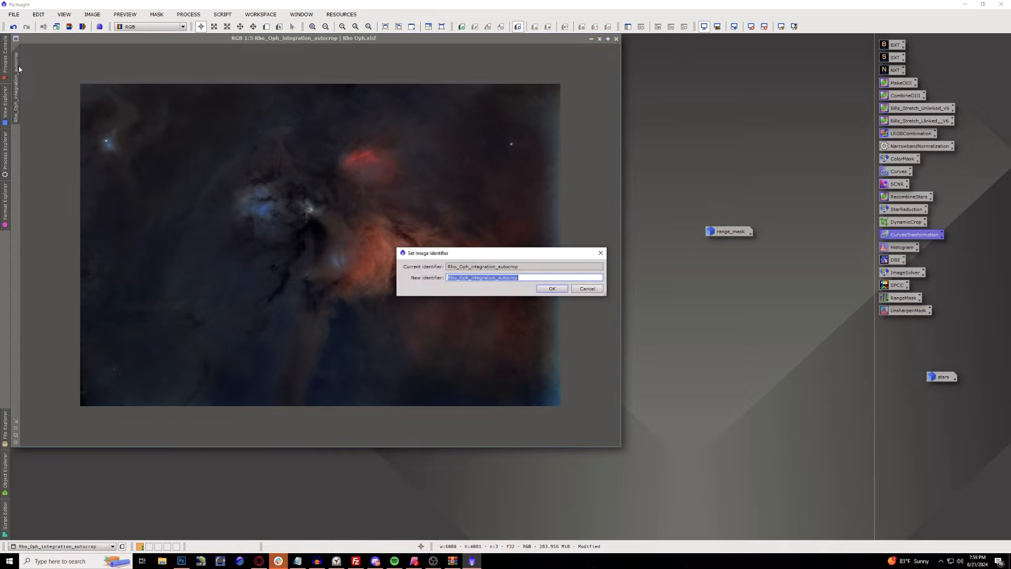
pyautogui.write('starless')
pyautogui.press('Return')
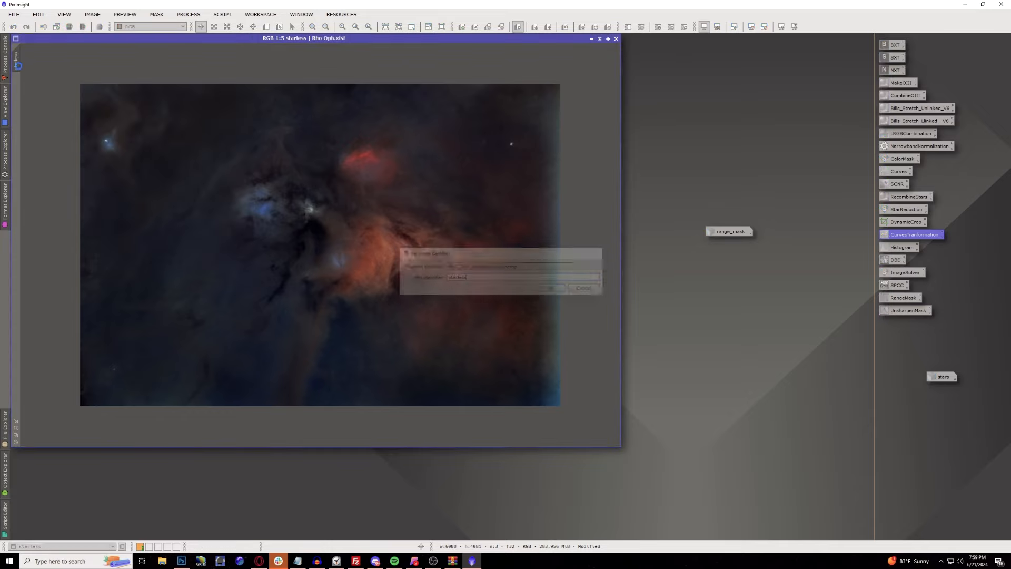
# - Restore the stars image and run the CorrectMagentaStars script on it with its preset settings
pyautogui.doubleClick(937, 378)
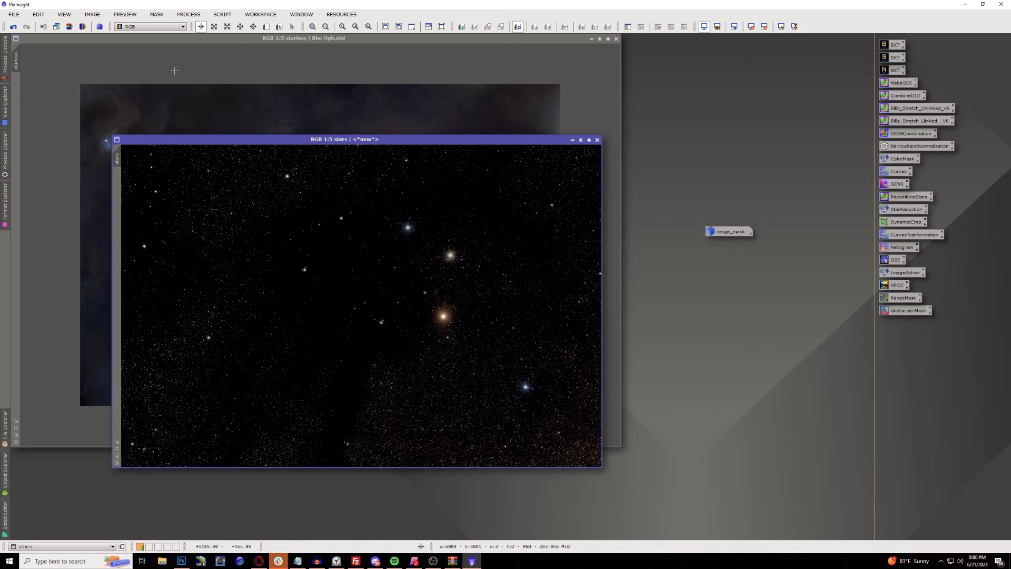
pyautogui.click(222, 15)
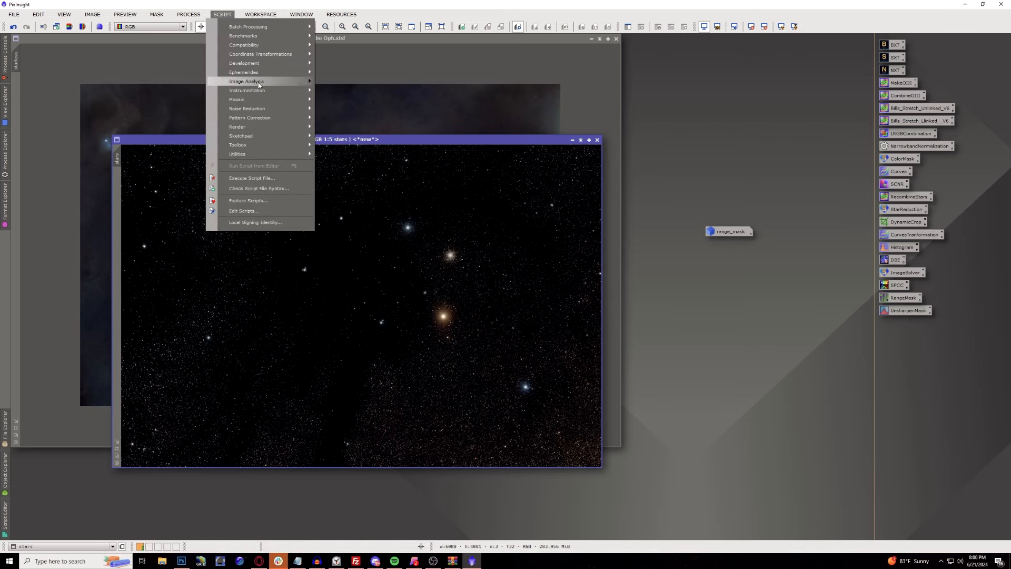
pyautogui.moveTo(278, 154)
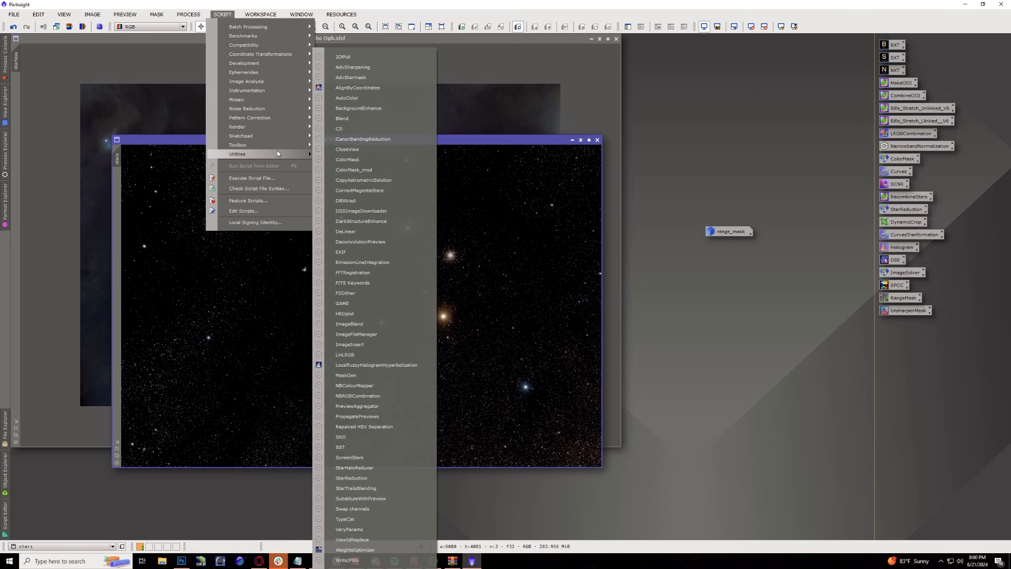
pyautogui.click(362, 191)
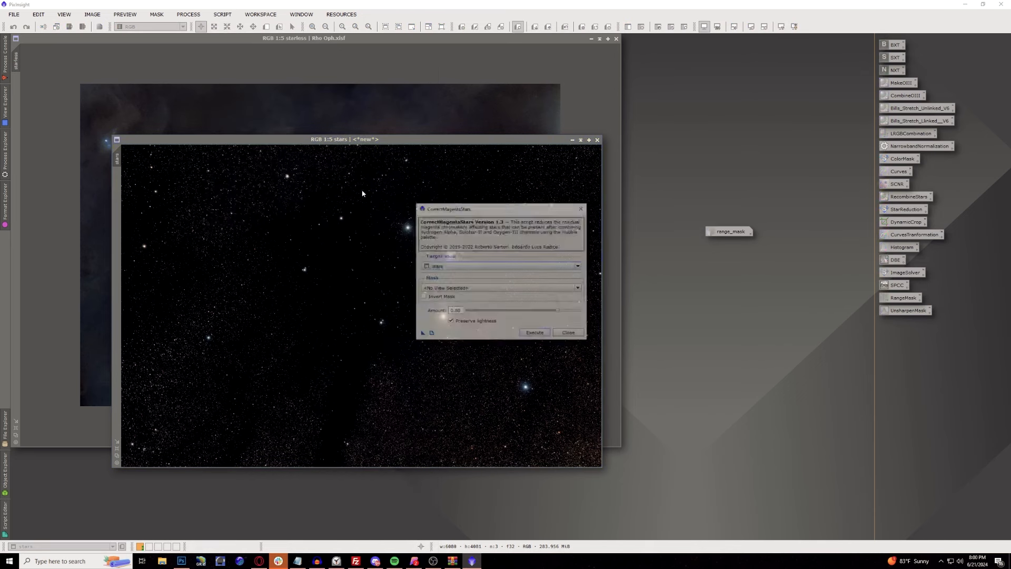
pyautogui.click(529, 335)
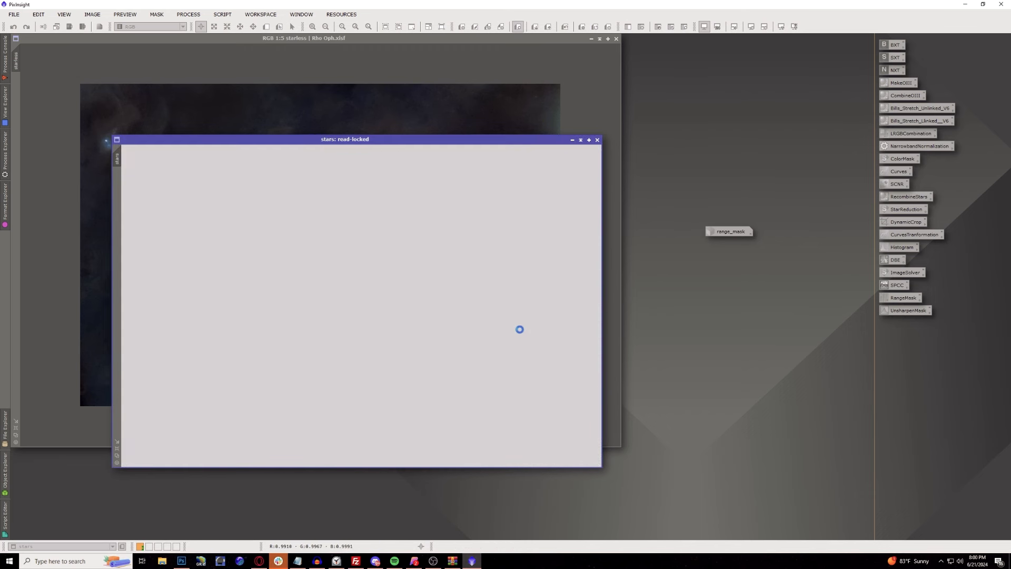
pyautogui.click(568, 332)
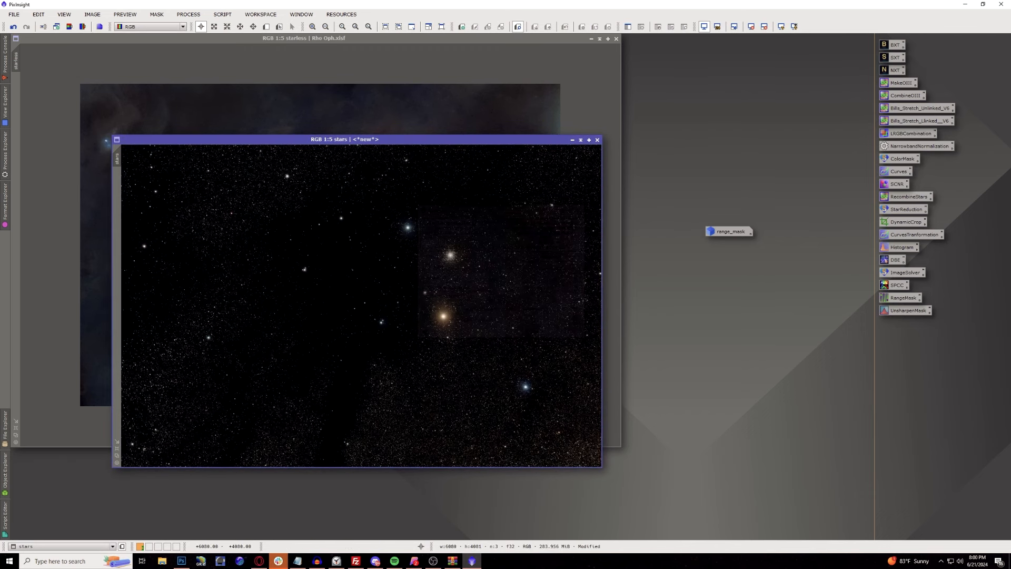
# - Move the stars window aside and close the range_mask image without saving it
pyautogui.moveTo(473, 141); pyautogui.dragTo(605, 84)
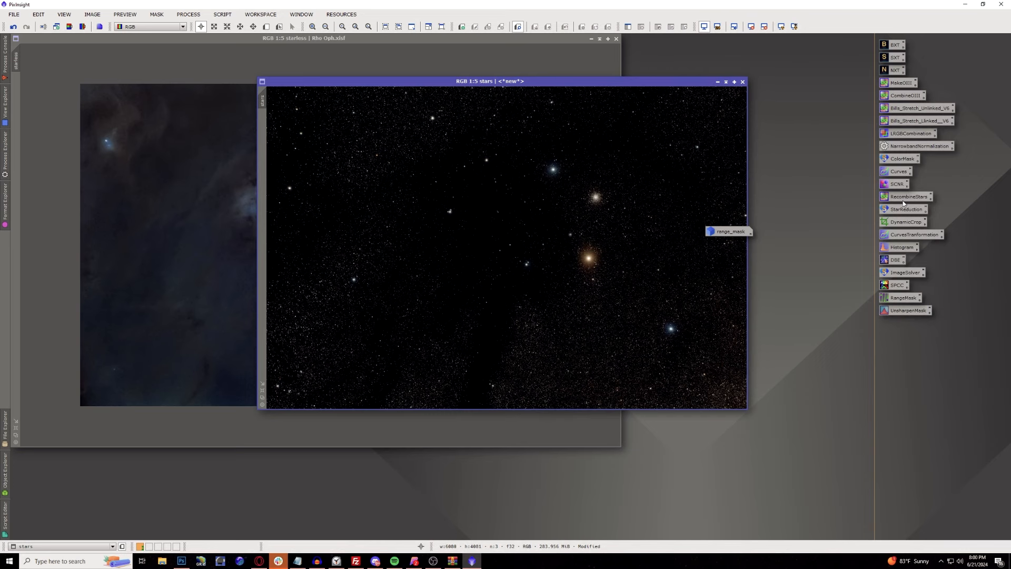
pyautogui.doubleClick(735, 232)
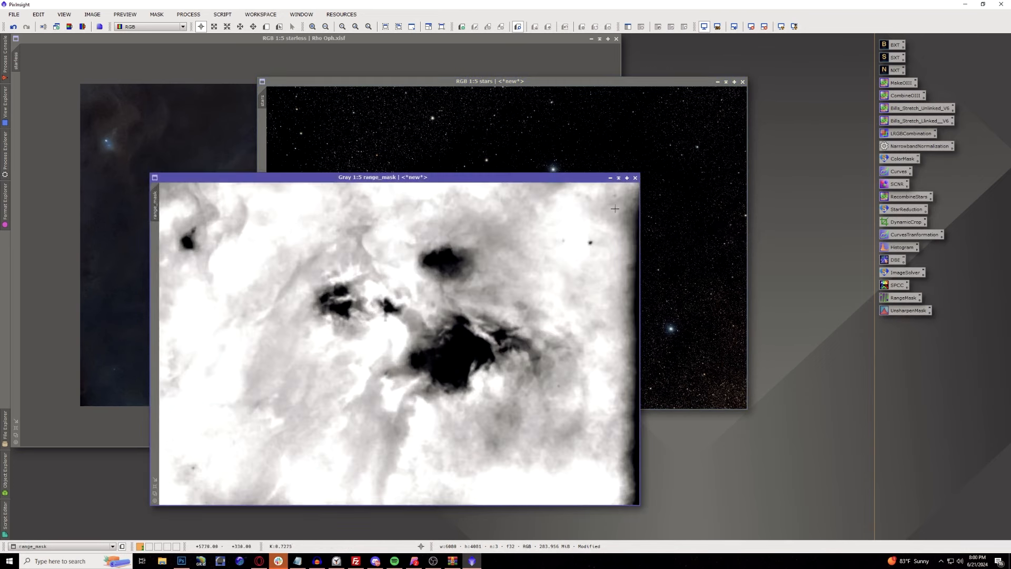
pyautogui.click(634, 178)
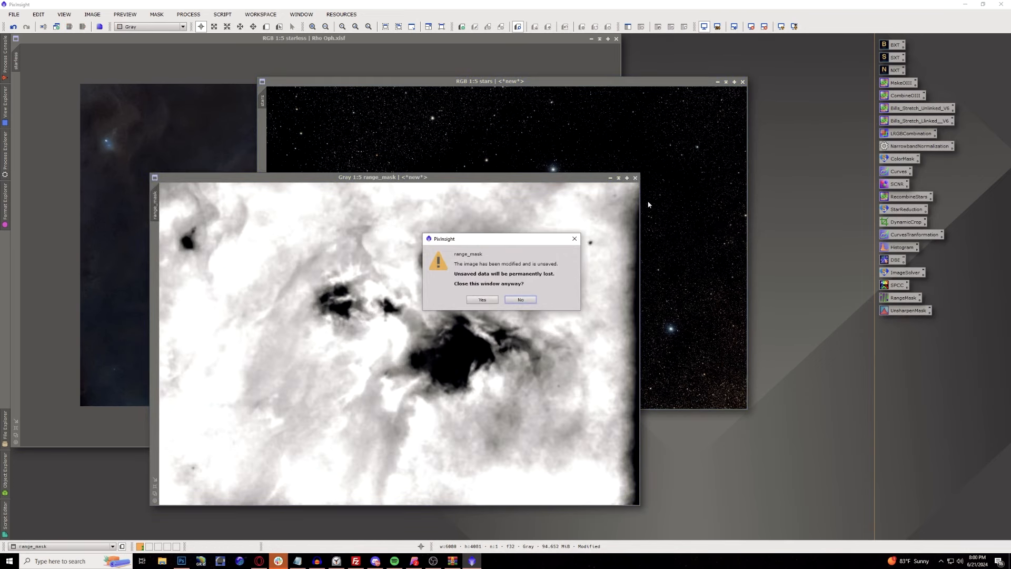
pyautogui.click(491, 299)
pyautogui.click(482, 299)
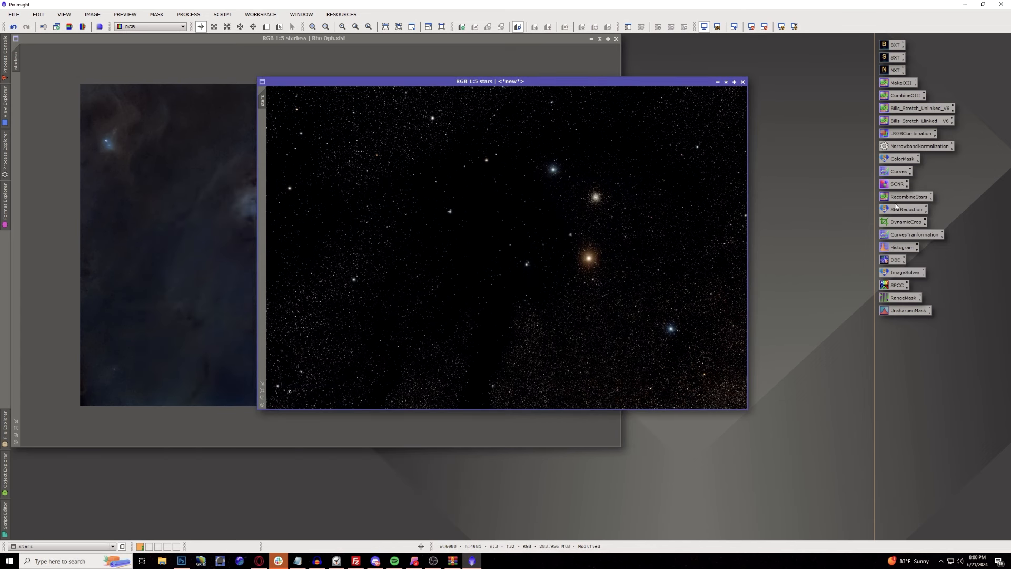
# - Recombine stars and starless into a new image with the PixelMath expression ~((~stars)*(~starless)), then close PixelMath
pyautogui.doubleClick(907, 196)
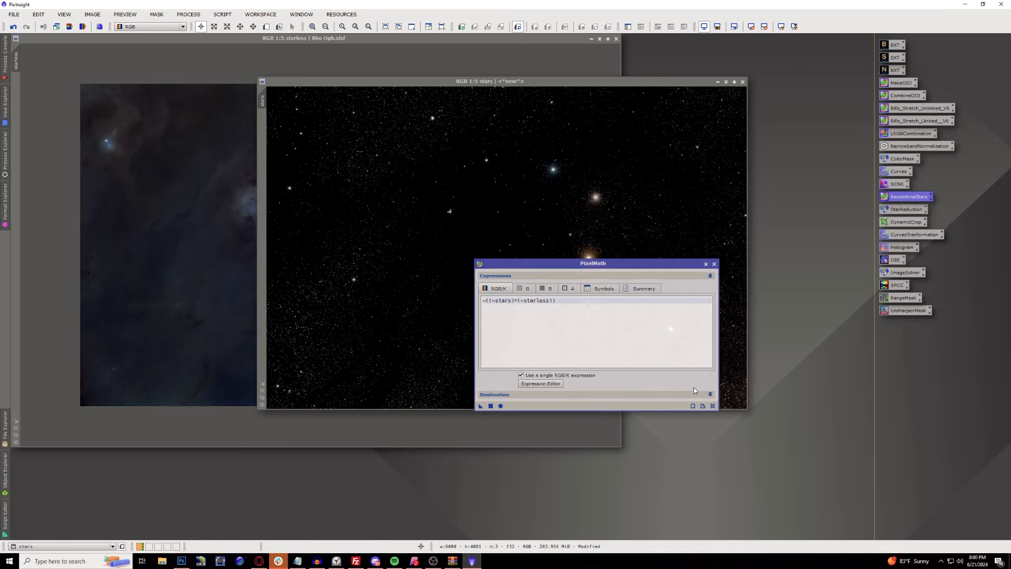
pyautogui.click(710, 394)
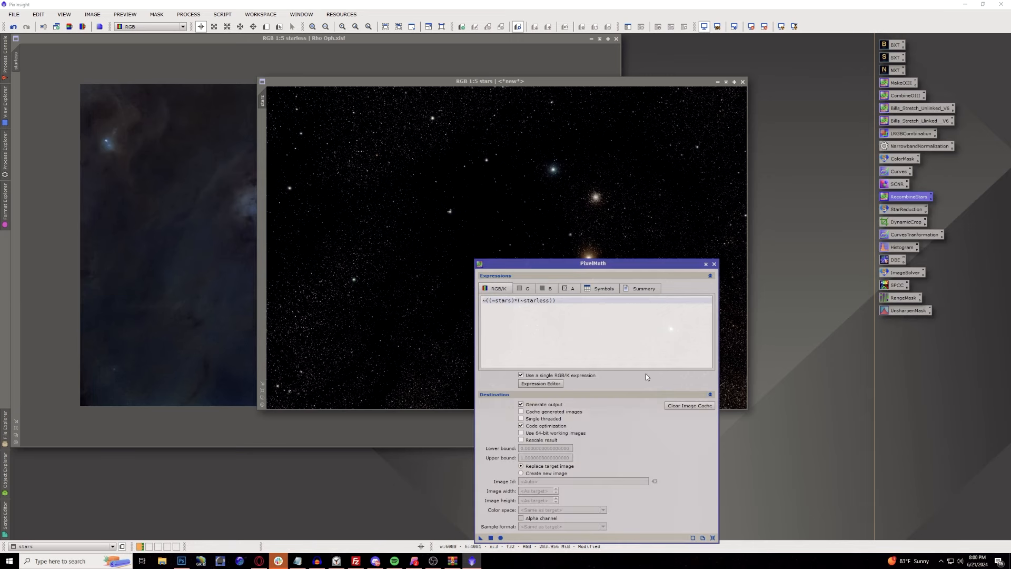
pyautogui.click(540, 474)
pyautogui.click(491, 537)
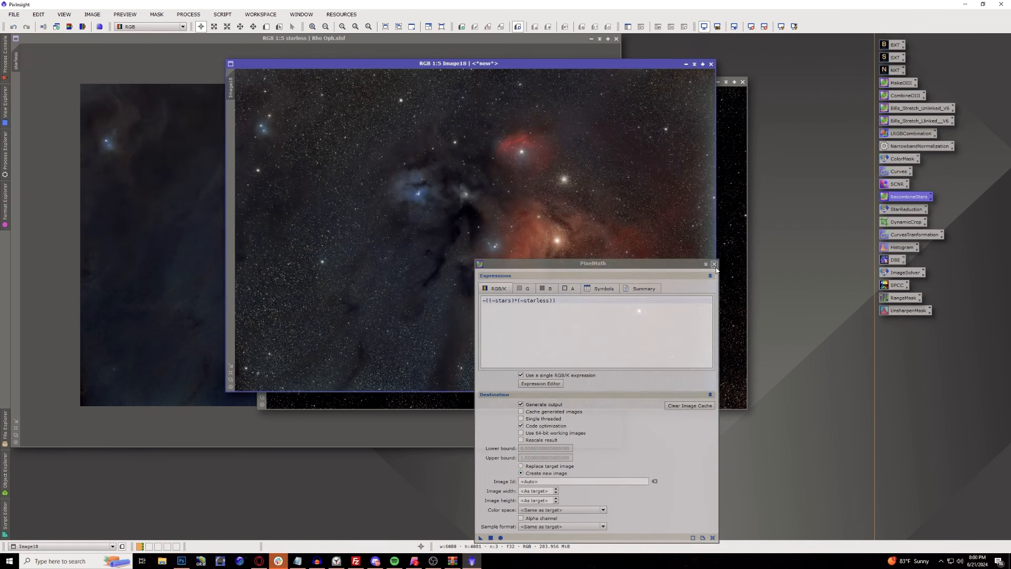
pyautogui.click(715, 265)
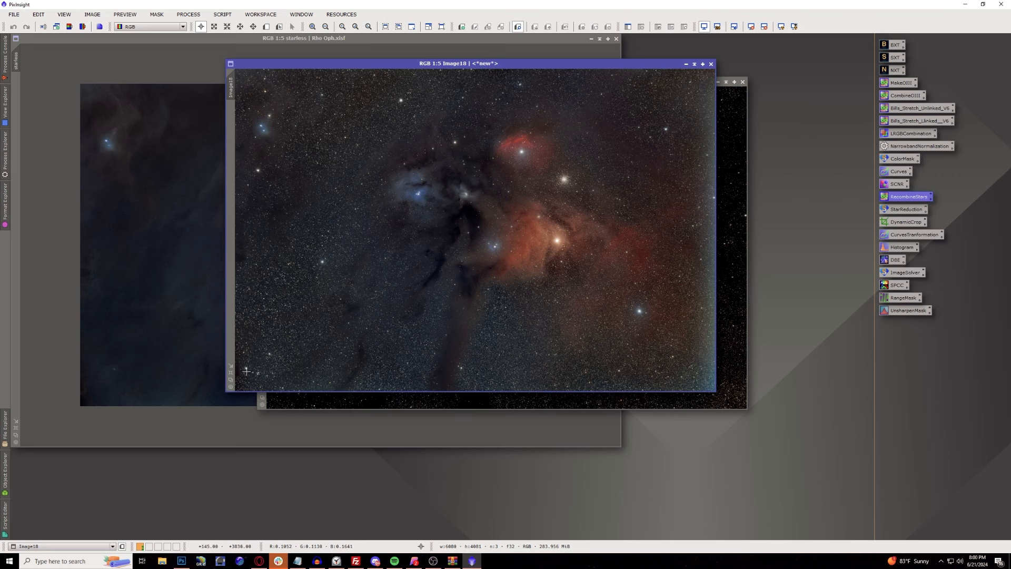
# - Crop the uneven borders off the recombined image to 5676 × 3813 pixels with DynamicCrop, then end the crop session
pyautogui.scroll(1, 447, 374)
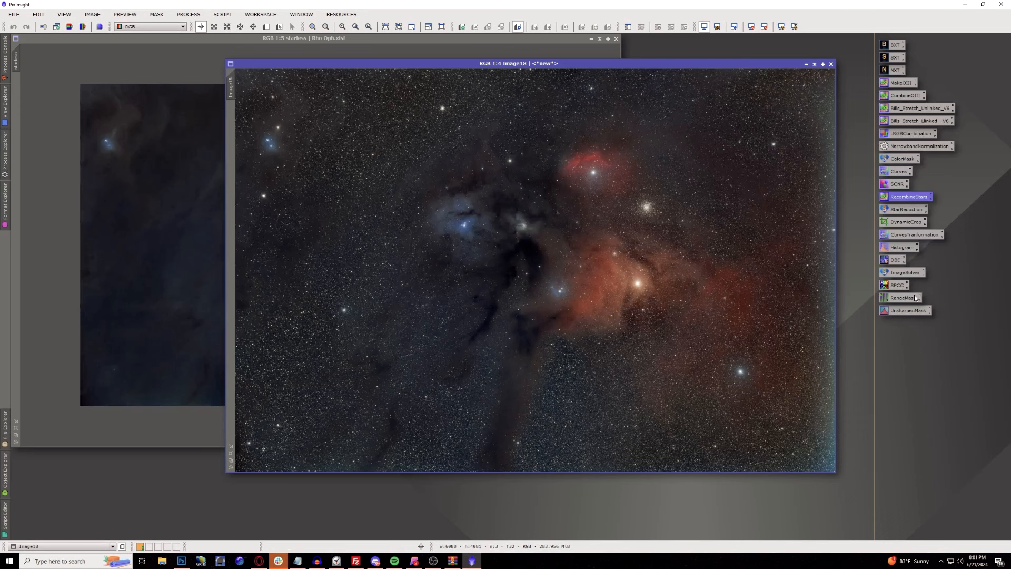
pyautogui.doubleClick(903, 222)
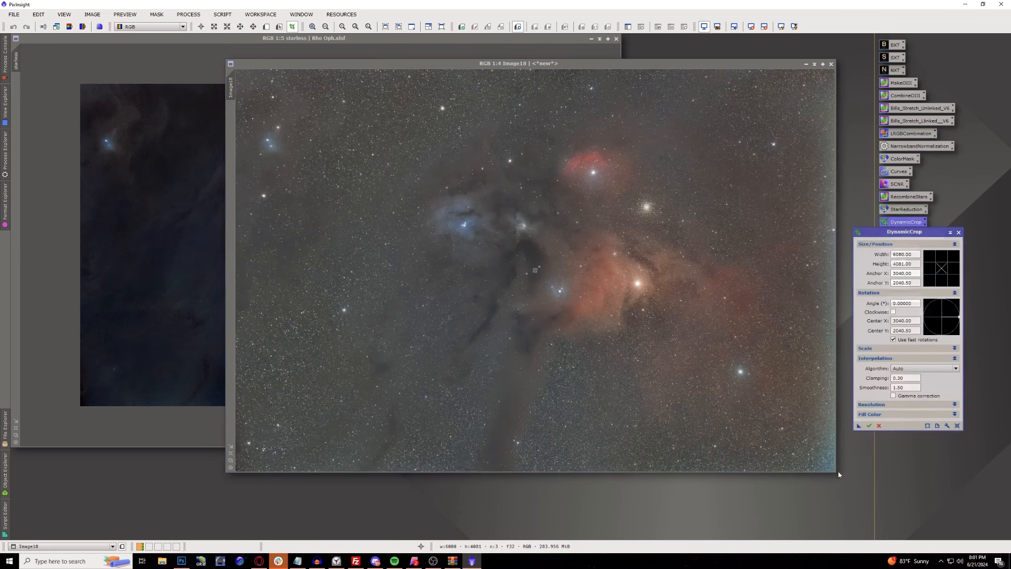
pyautogui.click(837, 470)
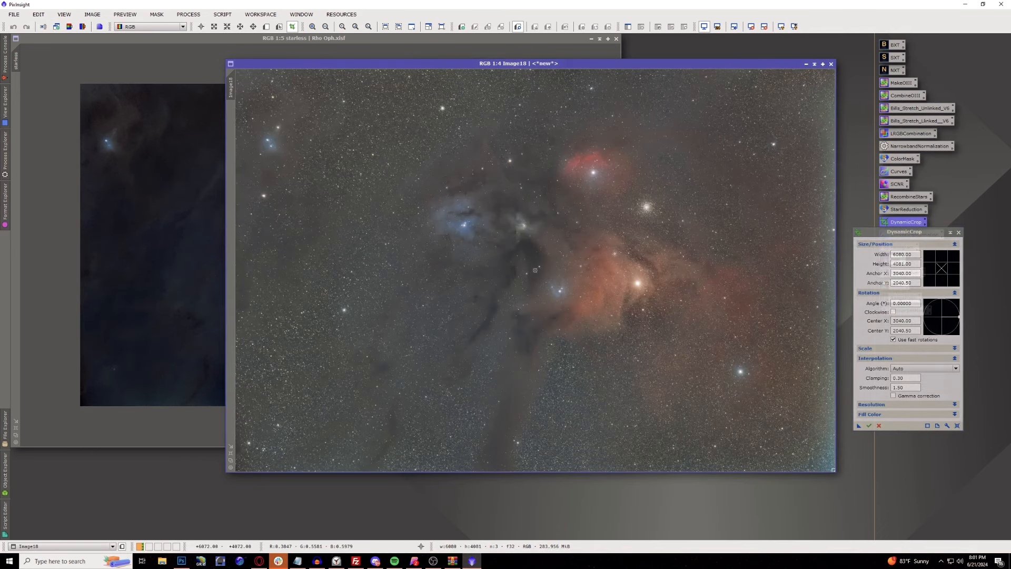
pyautogui.moveTo(837, 472)
pyautogui.mouseDown()
pyautogui.moveTo(861, 482)
pyautogui.moveTo(826, 463)
pyautogui.mouseUp()
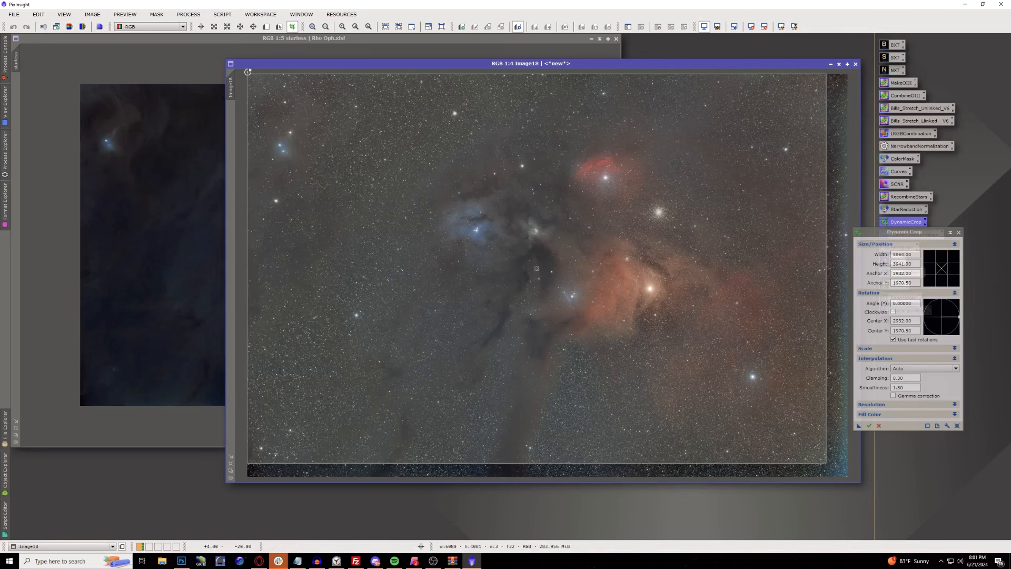
pyautogui.moveTo(249, 76); pyautogui.dragTo(266, 87)
pyautogui.moveTo(512, 194); pyautogui.dragTo(508, 195)
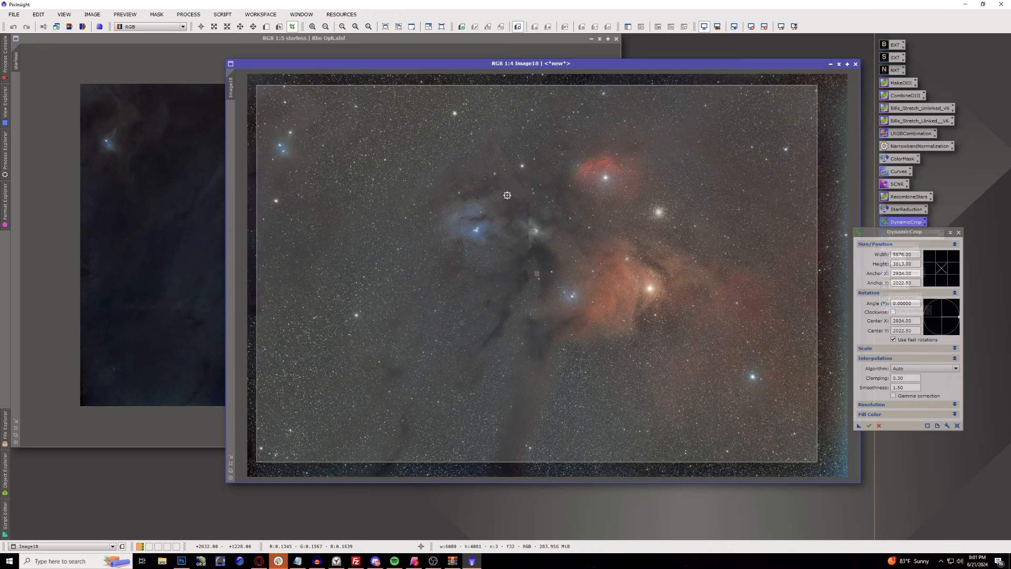
pyautogui.click(869, 427)
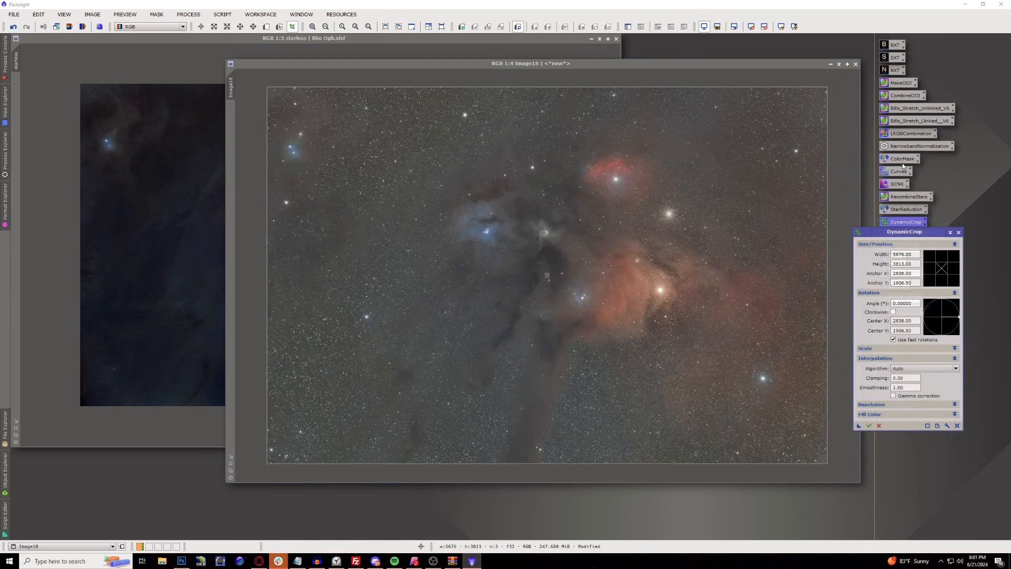
pyautogui.click(959, 232)
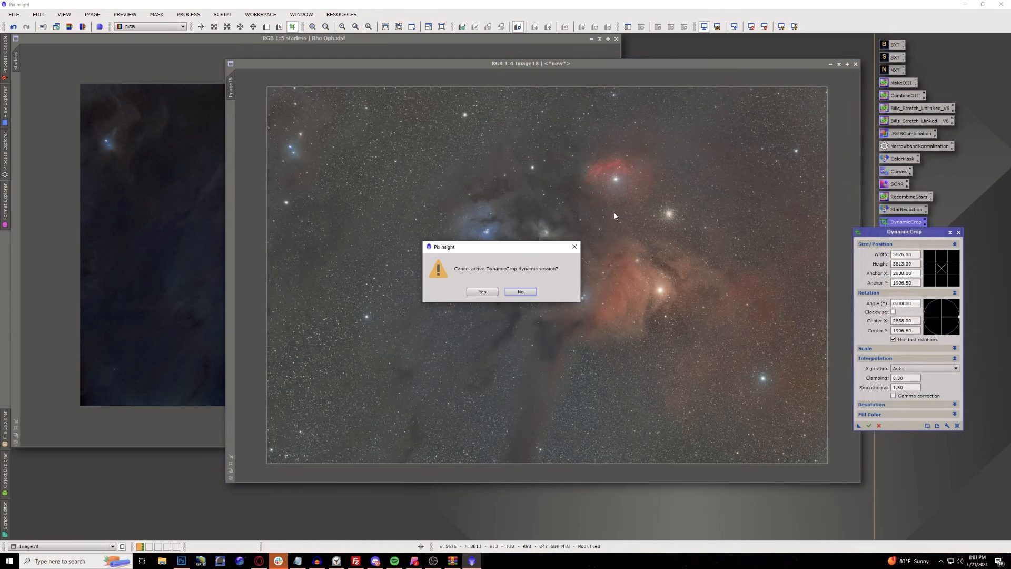
pyautogui.click(483, 292)
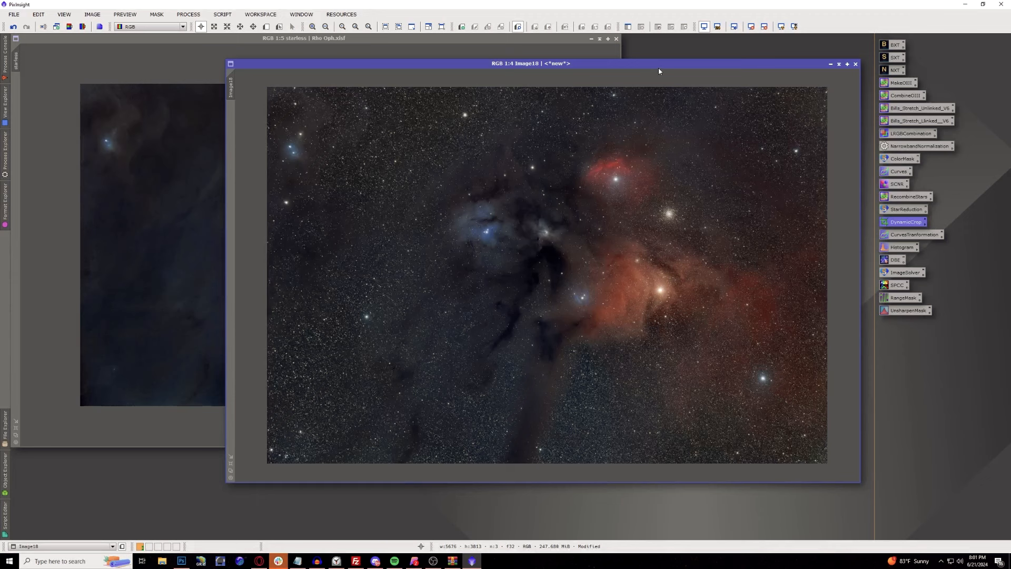
# - Brighten the cropped image with HistogramTransformation using midtones 0.40253165, set the shadows to 0.02784810, and close the process and its real-time preview
pyautogui.moveTo(661, 71); pyautogui.dragTo(594, 70)
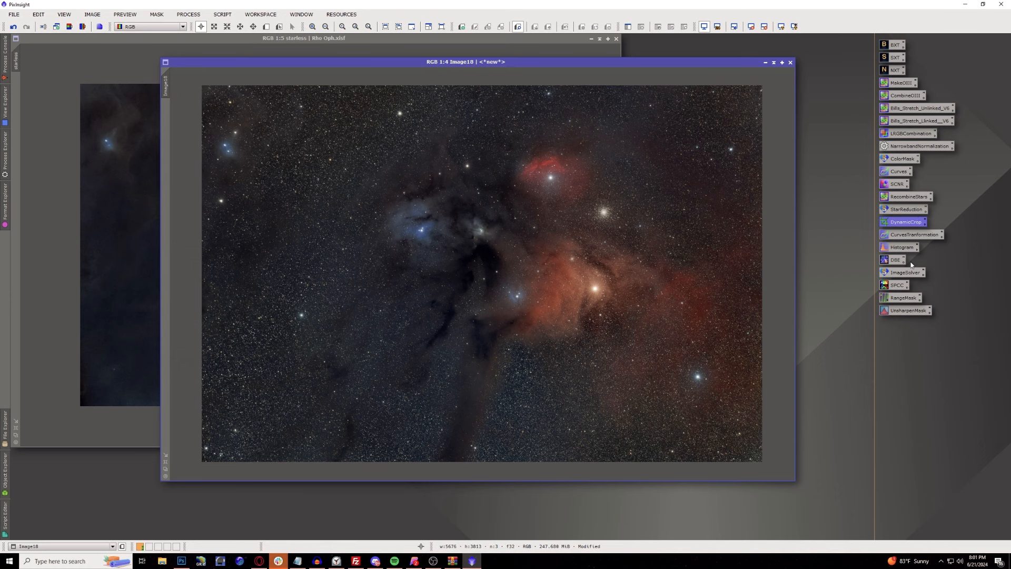
pyautogui.doubleClick(902, 247)
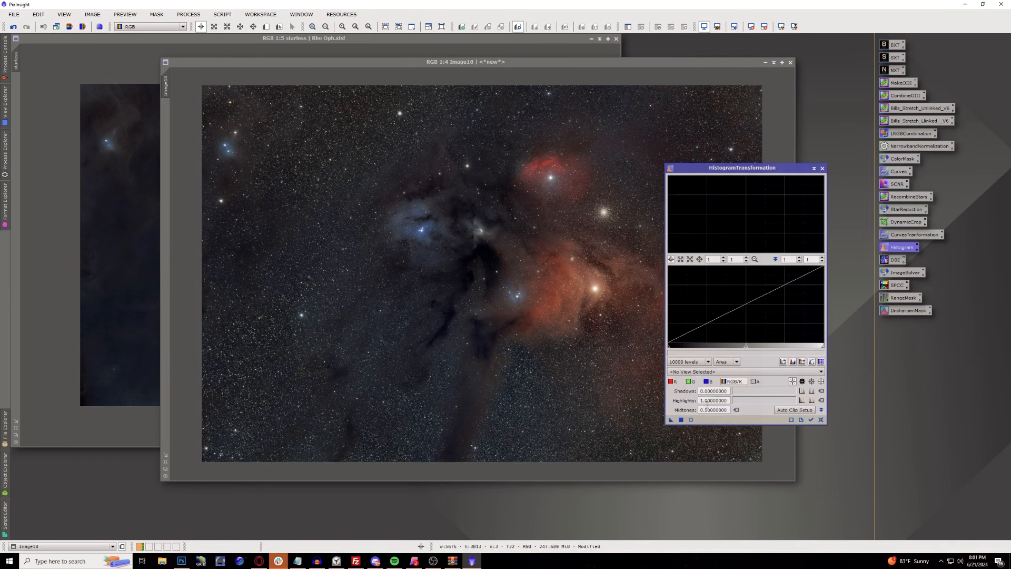
pyautogui.click(692, 419)
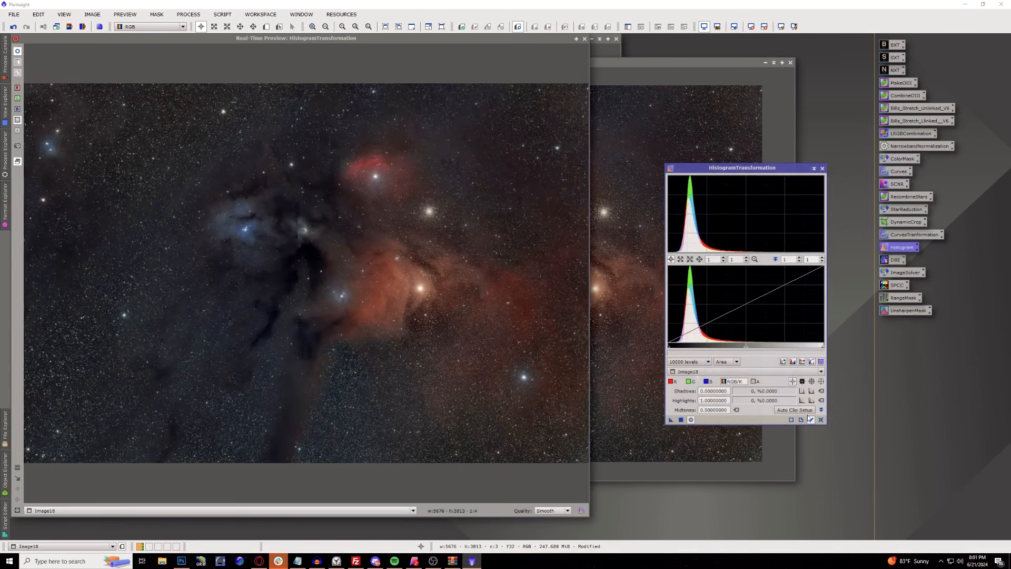
pyautogui.moveTo(746, 349); pyautogui.dragTo(730, 354)
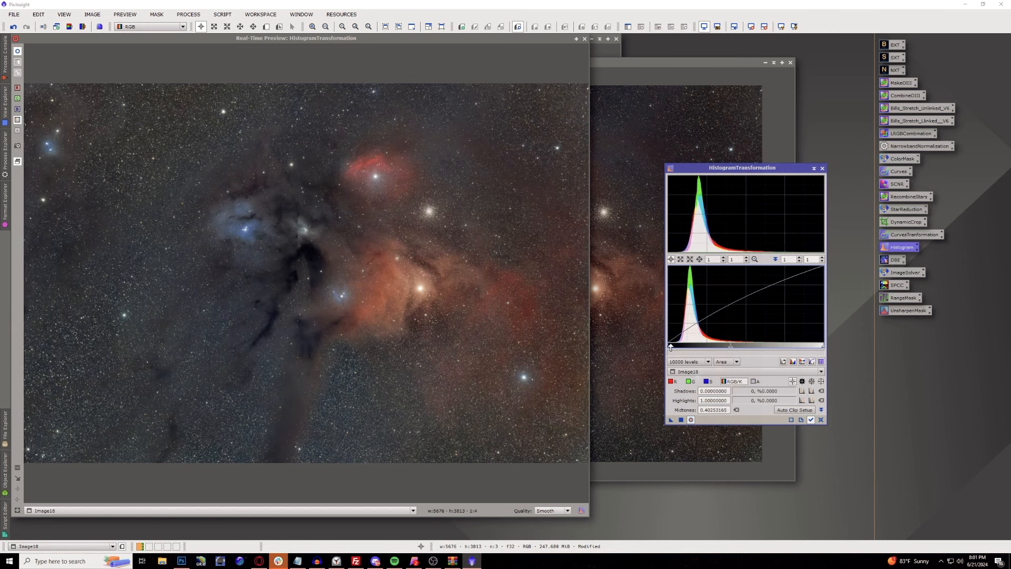
pyautogui.moveTo(669, 346); pyautogui.dragTo(673, 347)
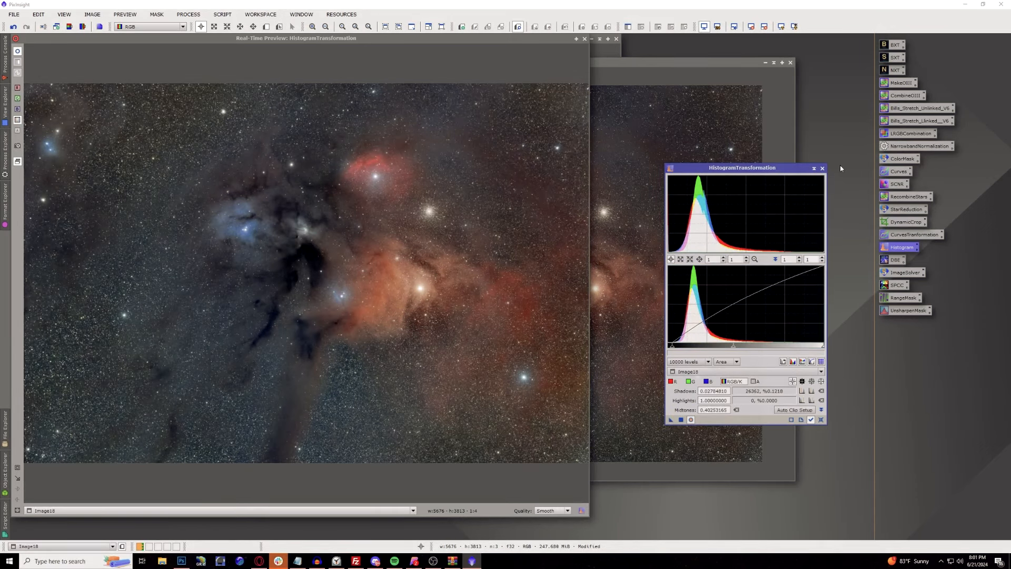
pyautogui.click(822, 168)
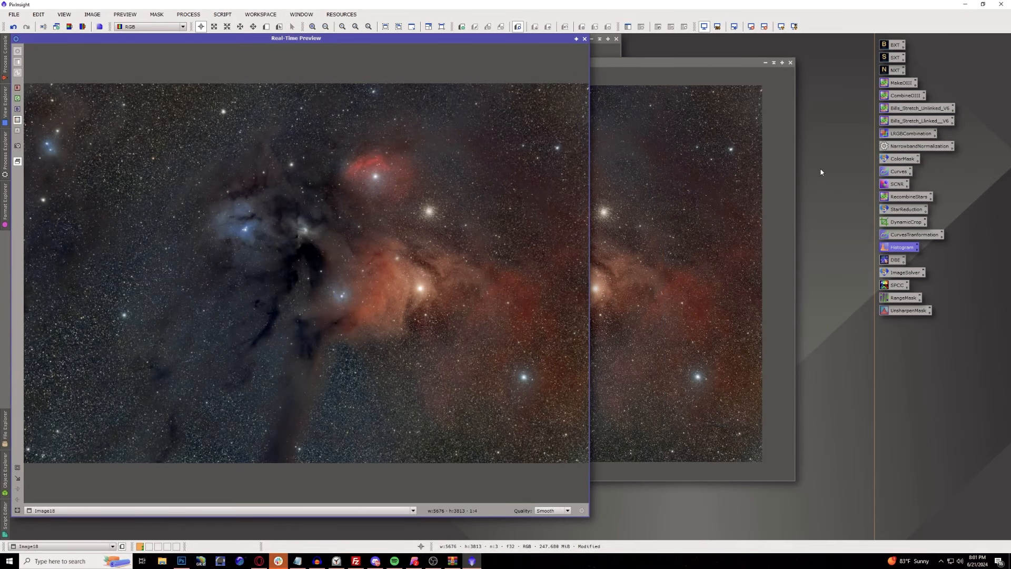
pyautogui.click(585, 39)
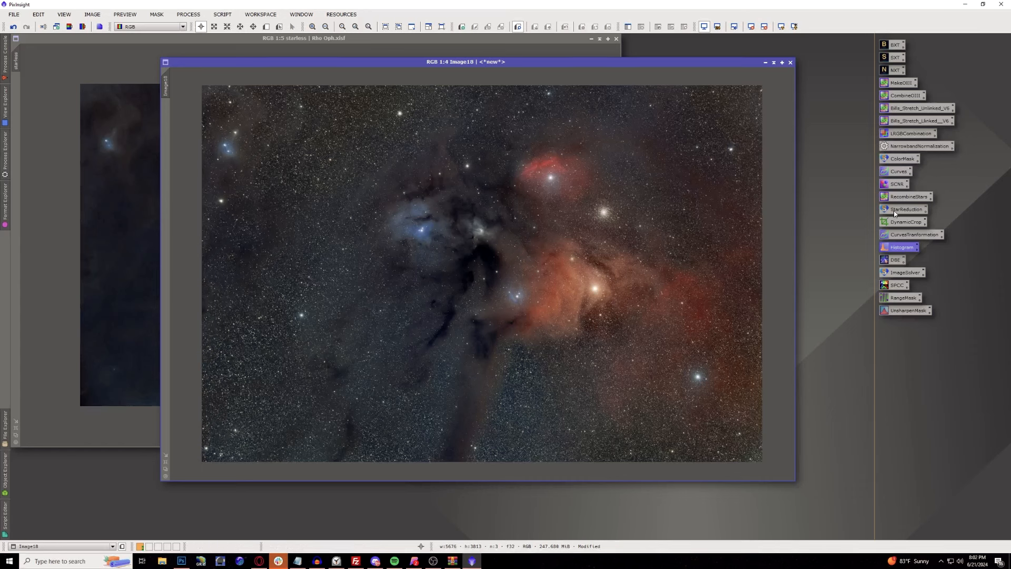
# - Start the Star Reduction script on the cropped image, generate its starless view and initialise small star protection
pyautogui.moveTo(895, 211); pyautogui.dragTo(627, 217)
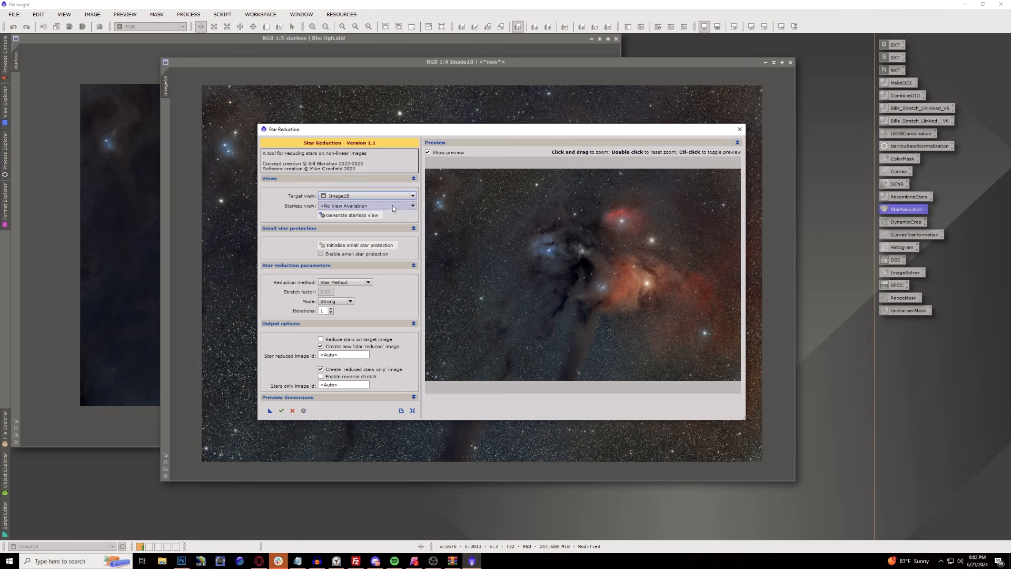
pyautogui.click(333, 216)
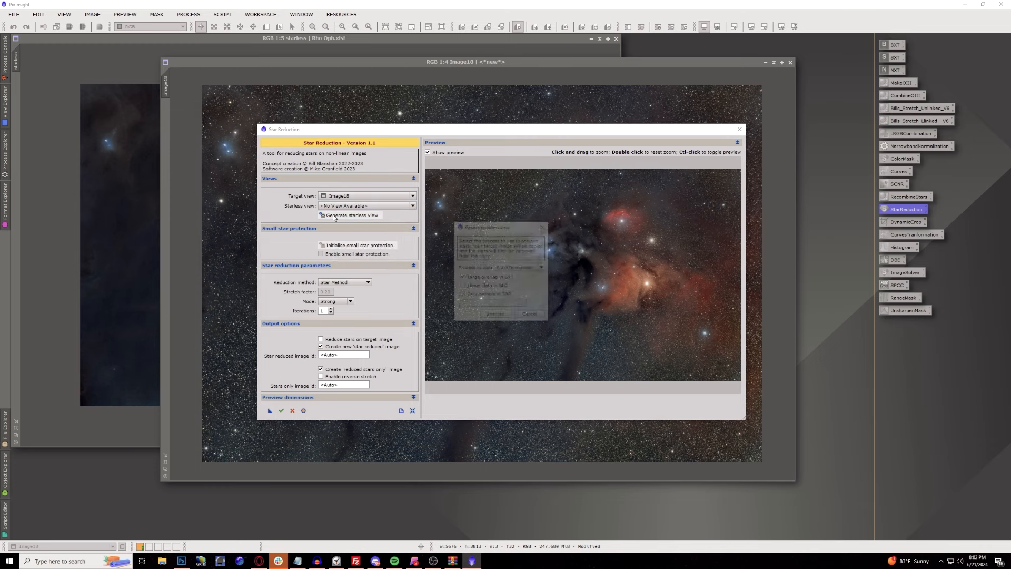
pyautogui.click(491, 316)
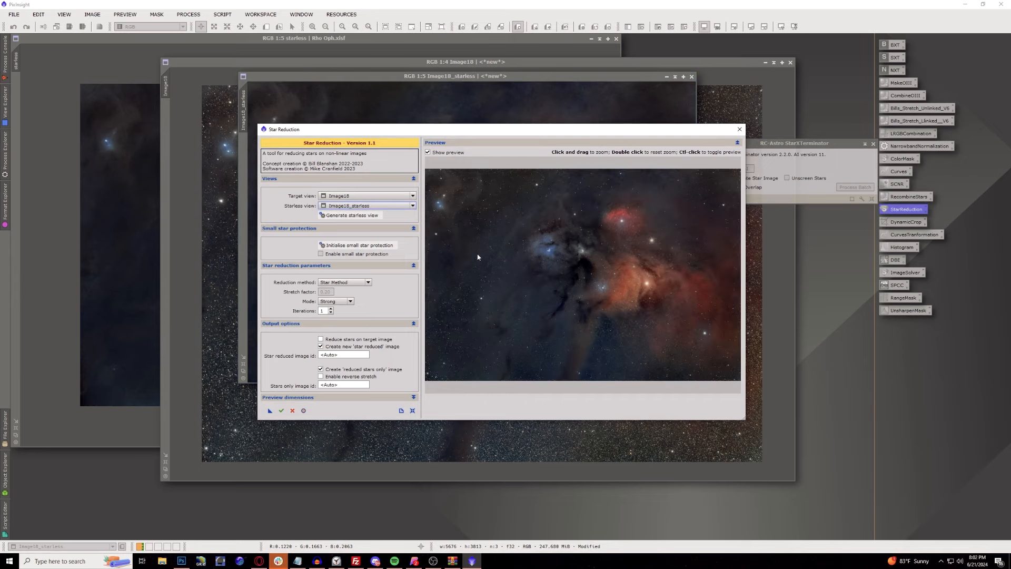
pyautogui.moveTo(477, 205); pyautogui.dragTo(598, 303)
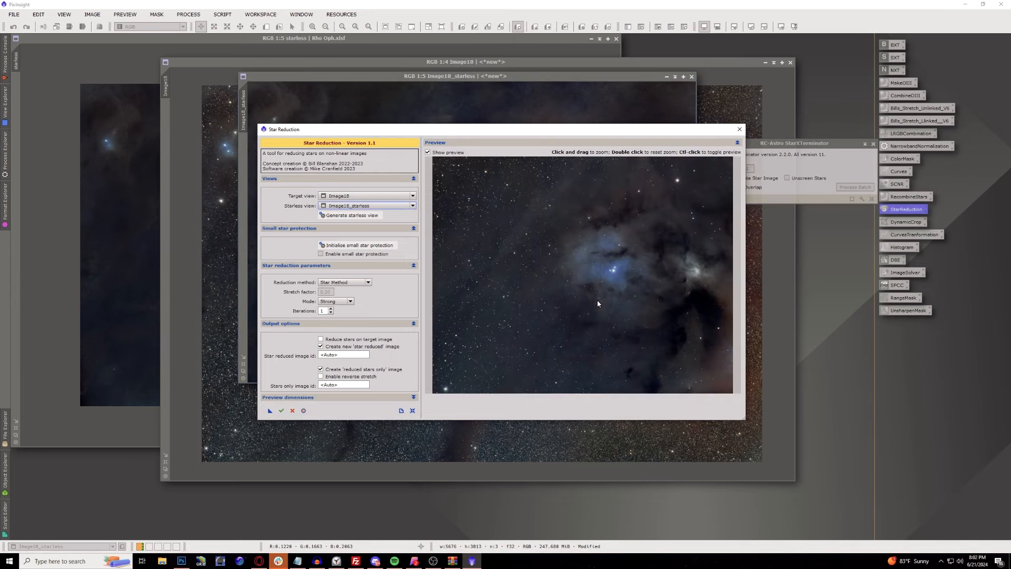
pyautogui.doubleClick(623, 236)
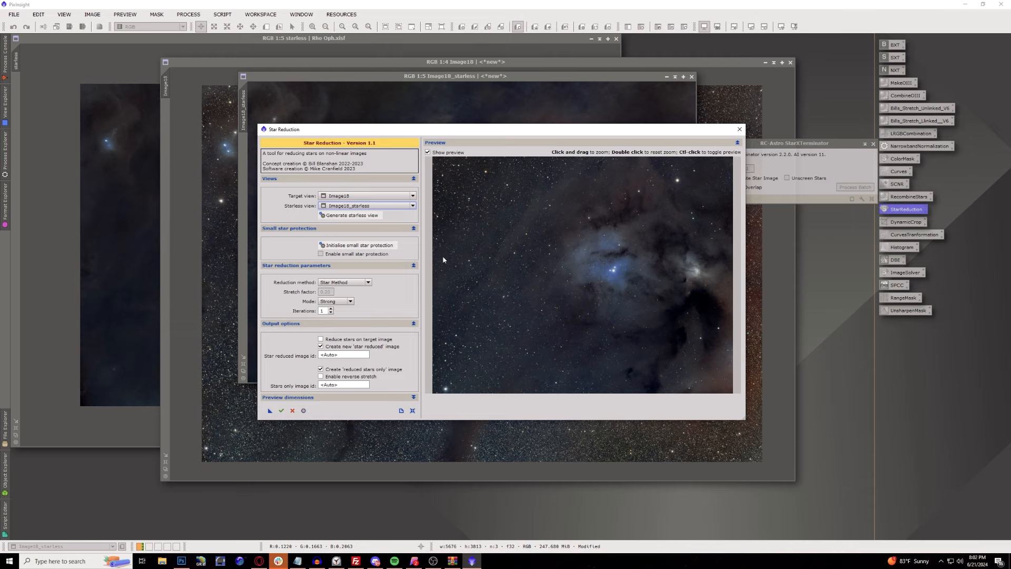
pyautogui.click(362, 245)
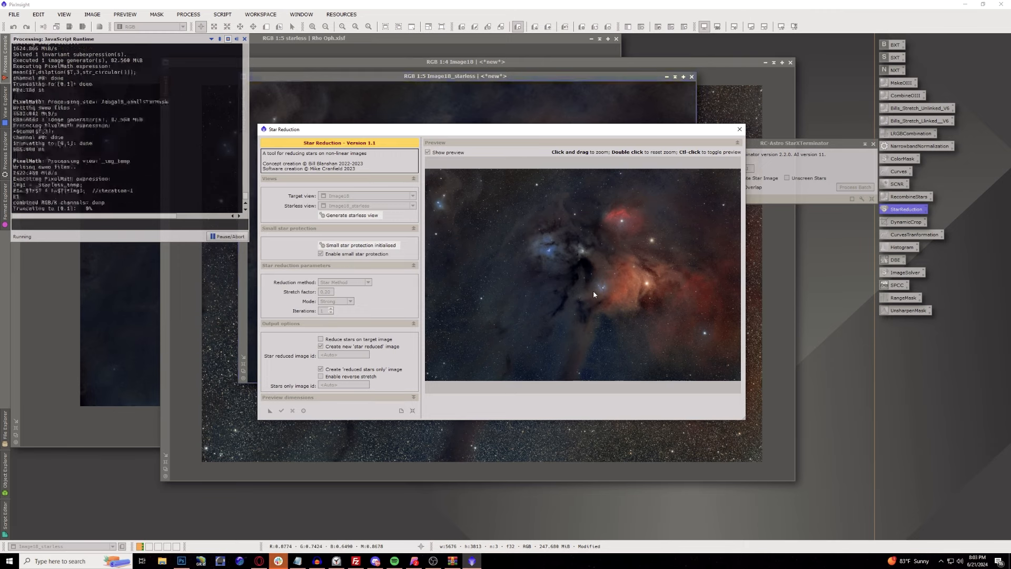
pyautogui.moveTo(479, 207); pyautogui.dragTo(659, 327)
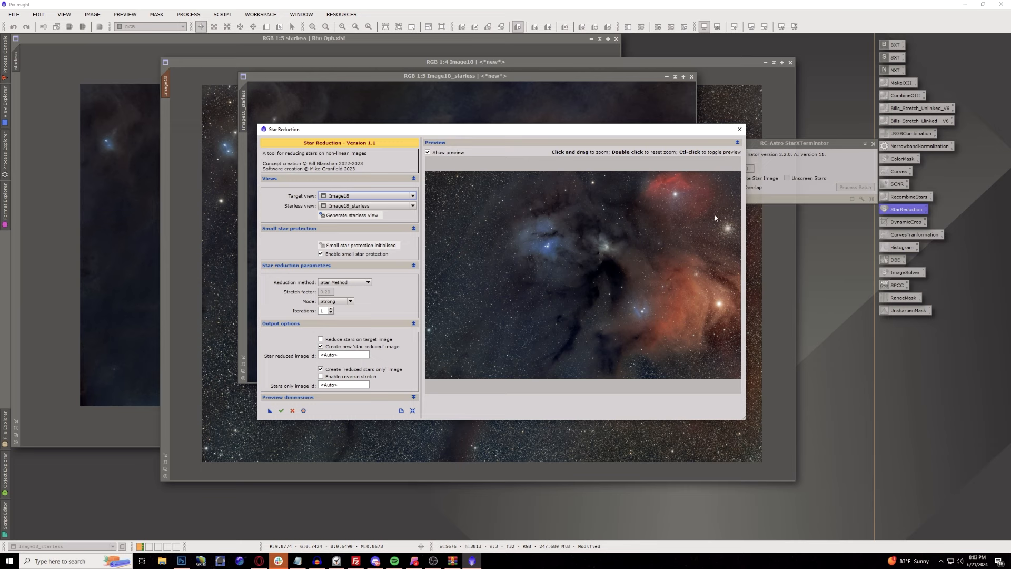
# - Set the star reduction to 2 iterations, create the star-reduced and reduced-stars-only images, and close the script
pyautogui.click(332, 311)
pyautogui.click(332, 309)
pyautogui.moveTo(595, 254); pyautogui.dragTo(687, 315)
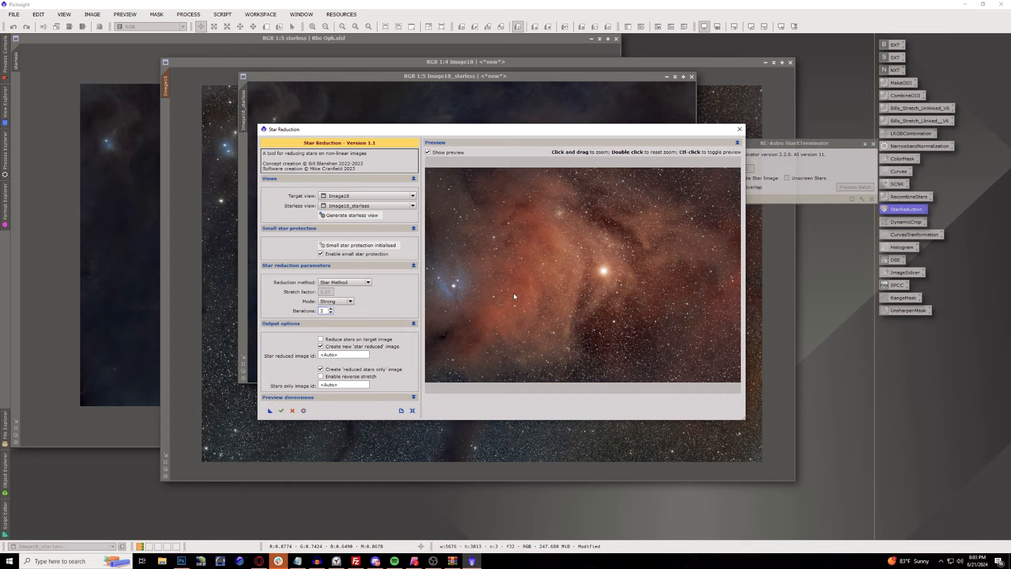
pyautogui.click(281, 411)
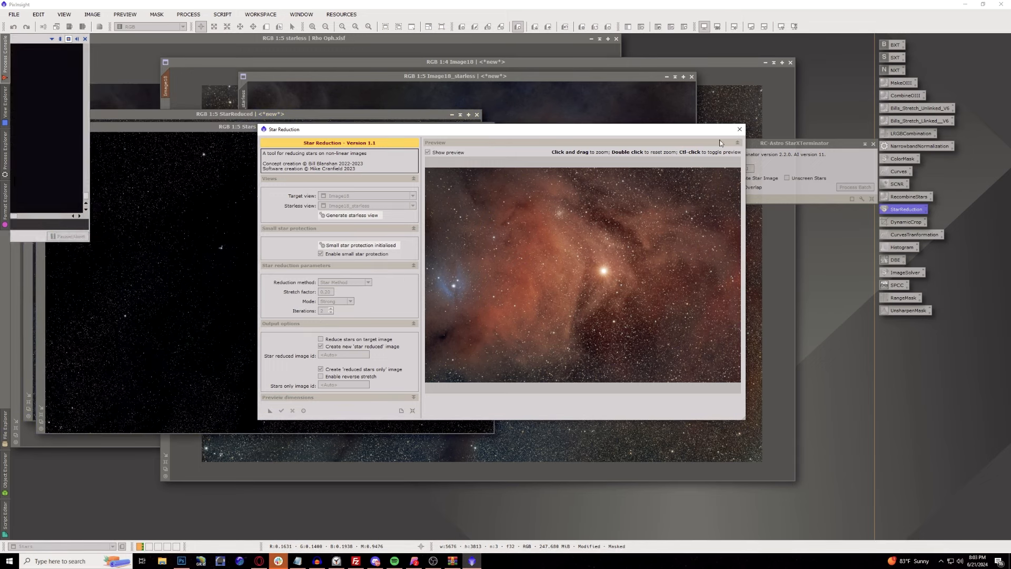
pyautogui.click(740, 129)
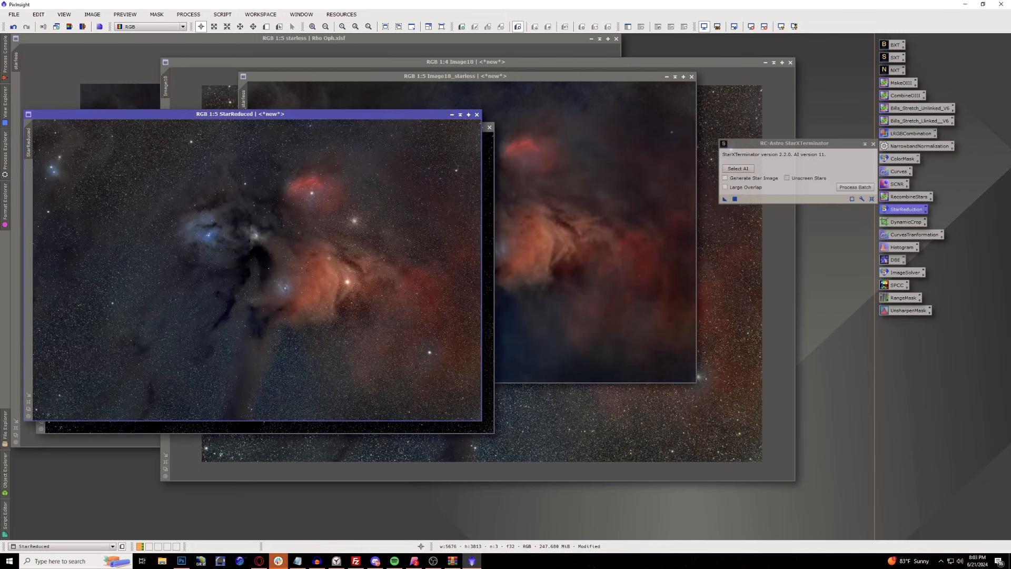
# - Maximize the StarReduced image, close the StarXTerminator window and examine the reduced stars across the nebula
pyautogui.doubleClick(339, 116)
pyautogui.click(874, 144)
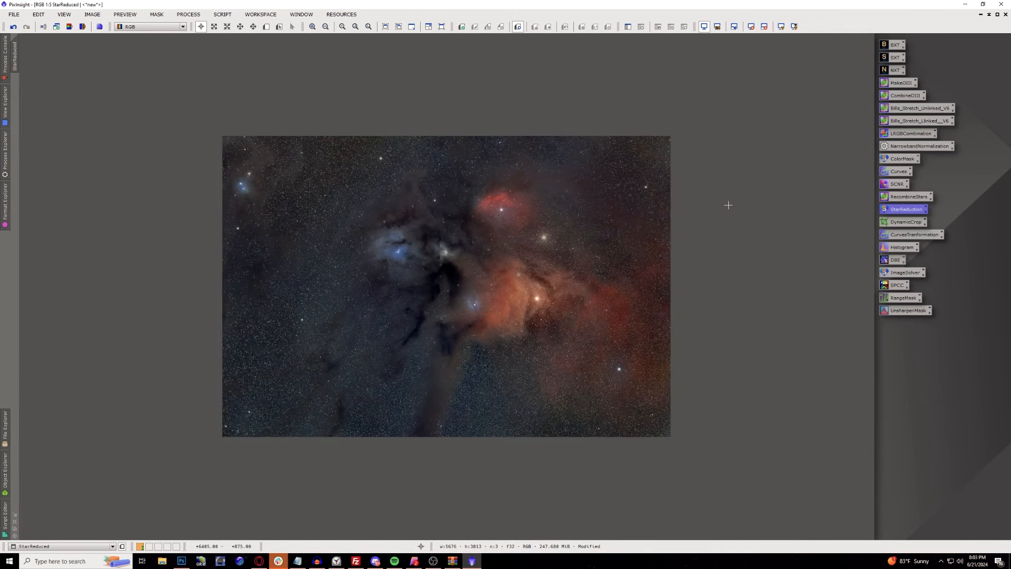
pyautogui.scroll(-1, 512, 287)
pyautogui.scroll(4, 512, 287)
pyautogui.scroll(-1, 512, 287)
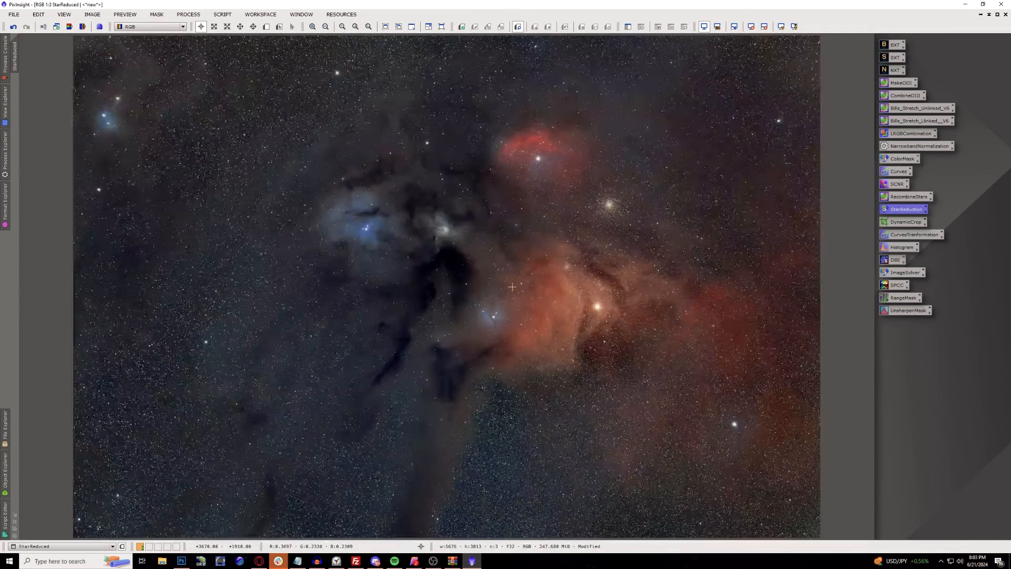